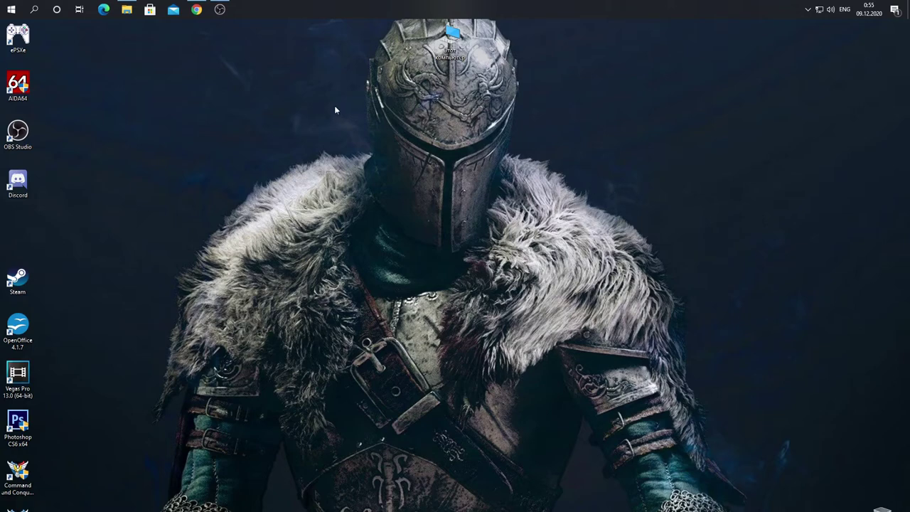
Step: Search Yandex for 'remote play' in a new Chrome tab
click(197, 12)
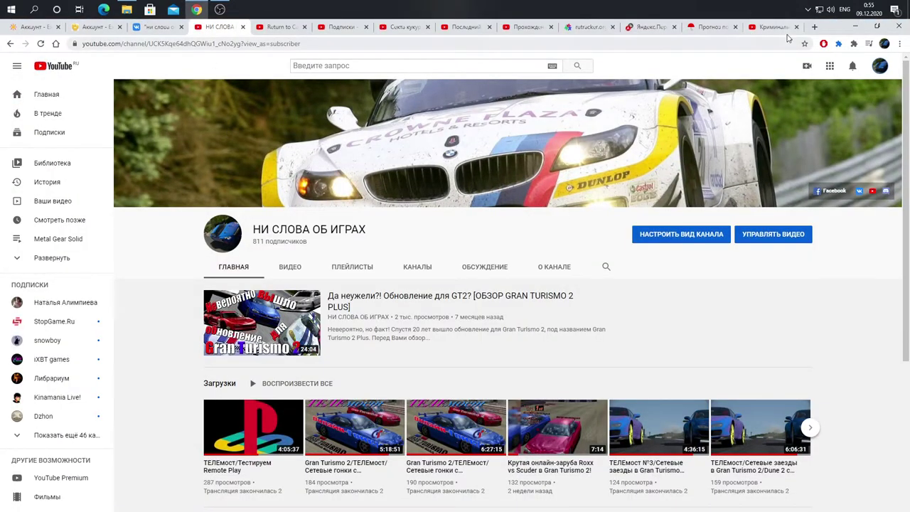
click(814, 26)
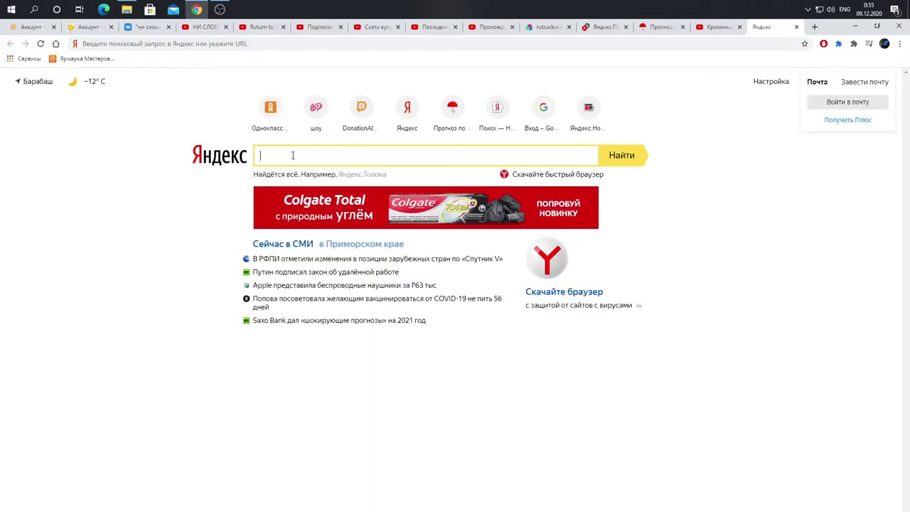
text(remo)
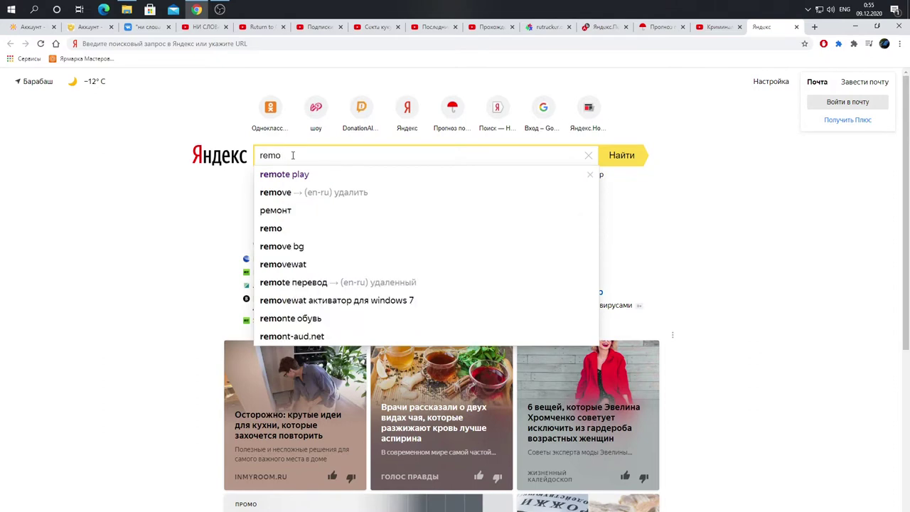
text(te)
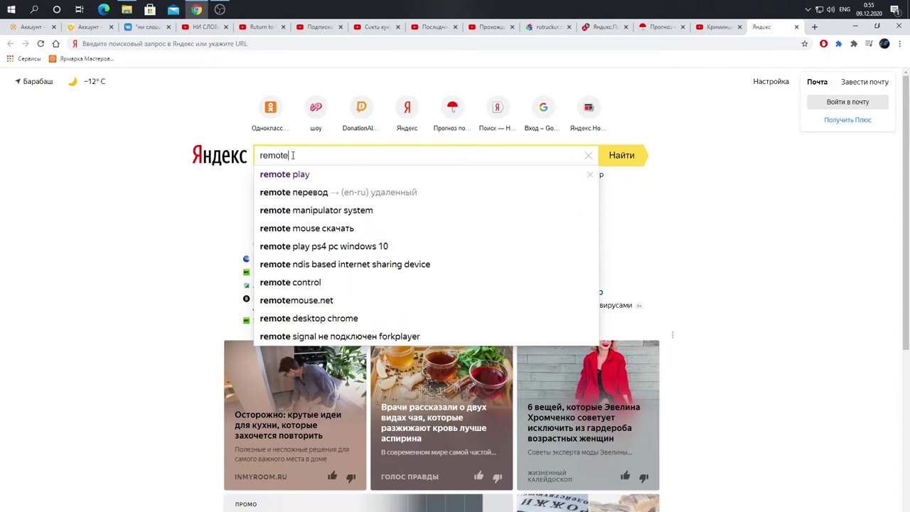
key(Down)
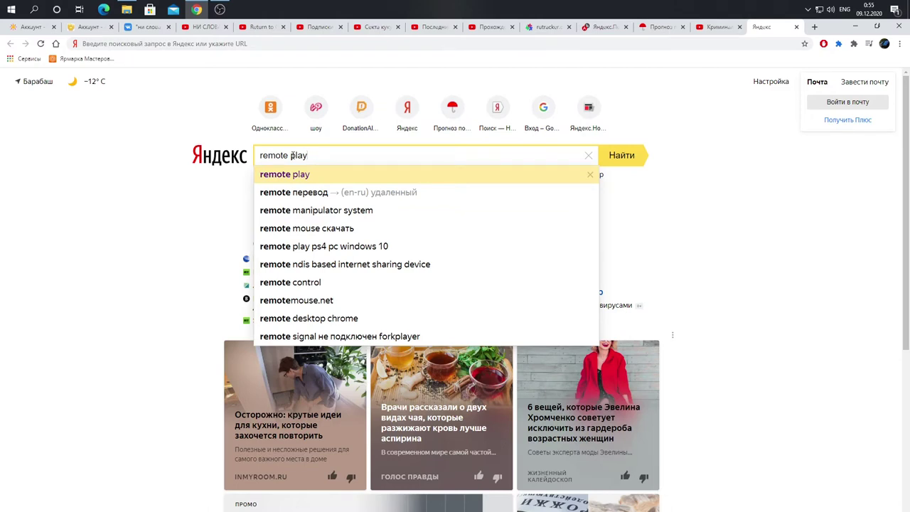
key(Return)
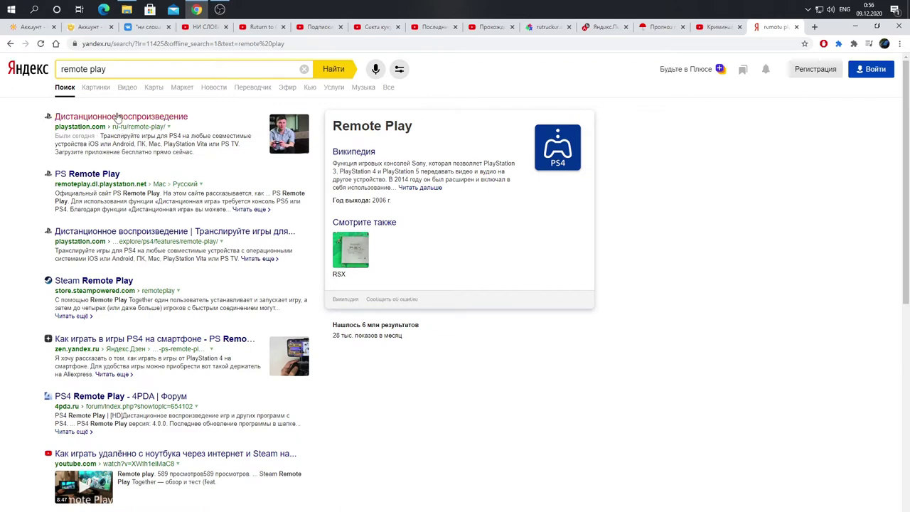
Step: Open the official PlayStation Remote Play result, dismiss the cookie notice and browse the page
click(118, 118)
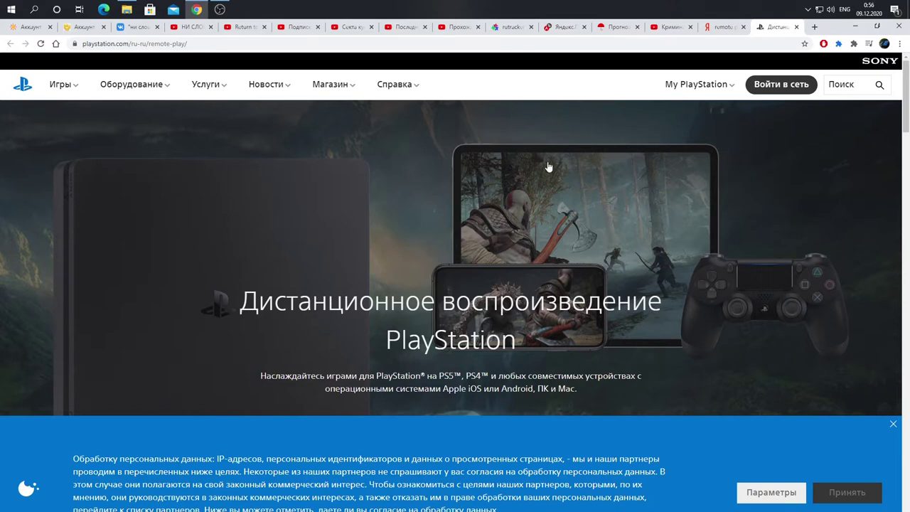
click(893, 424)
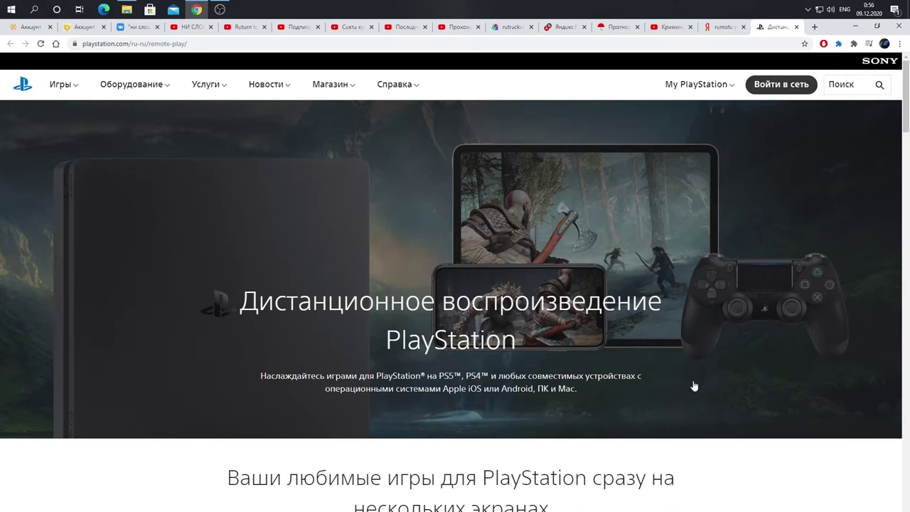
scroll(694, 385, down, 4)
scroll(694, 385, up, 4)
scroll(694, 385, down, 1)
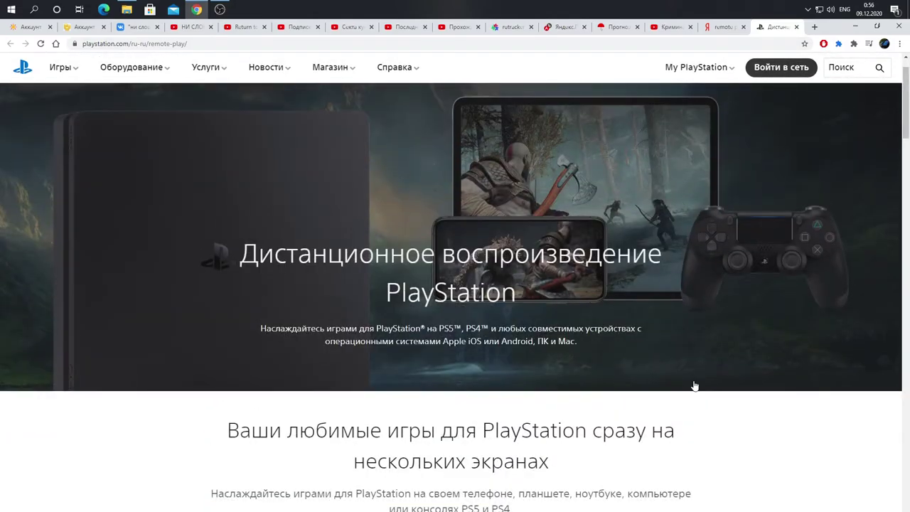
scroll(751, 408, down, 8)
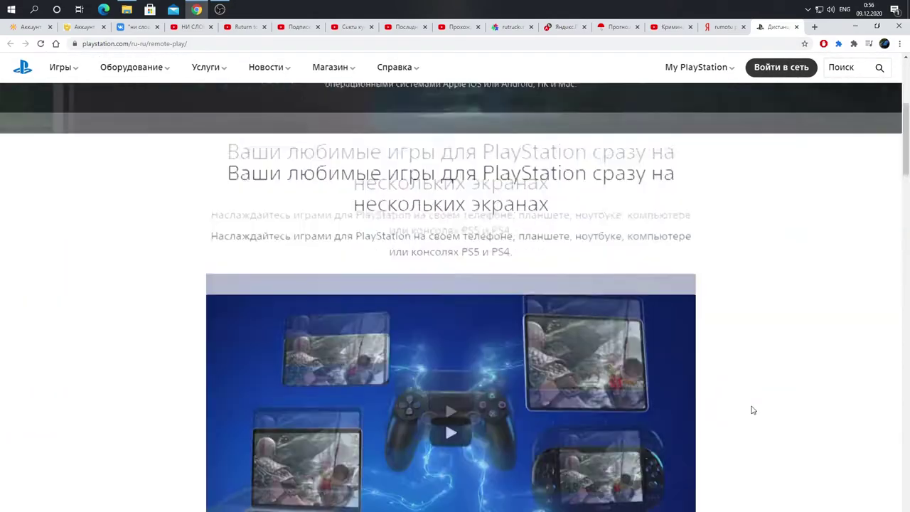
scroll(752, 410, down, 6)
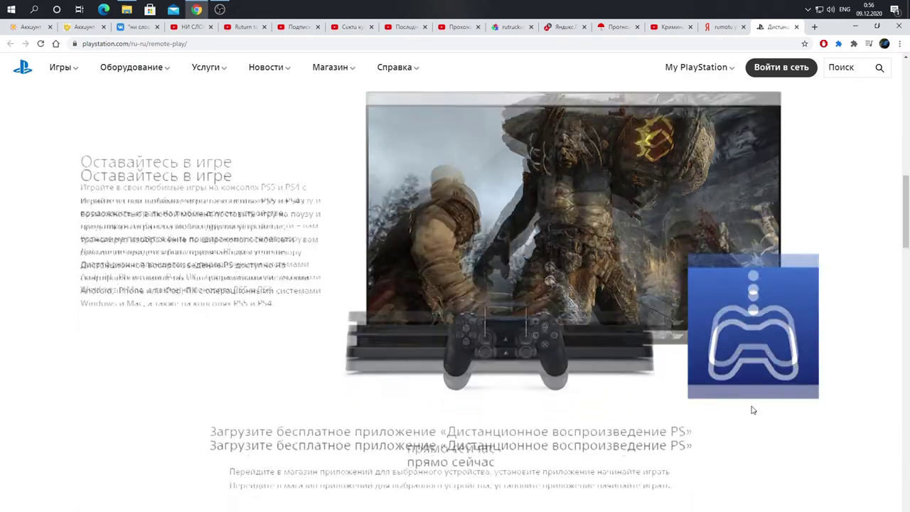
scroll(753, 411, down, 9)
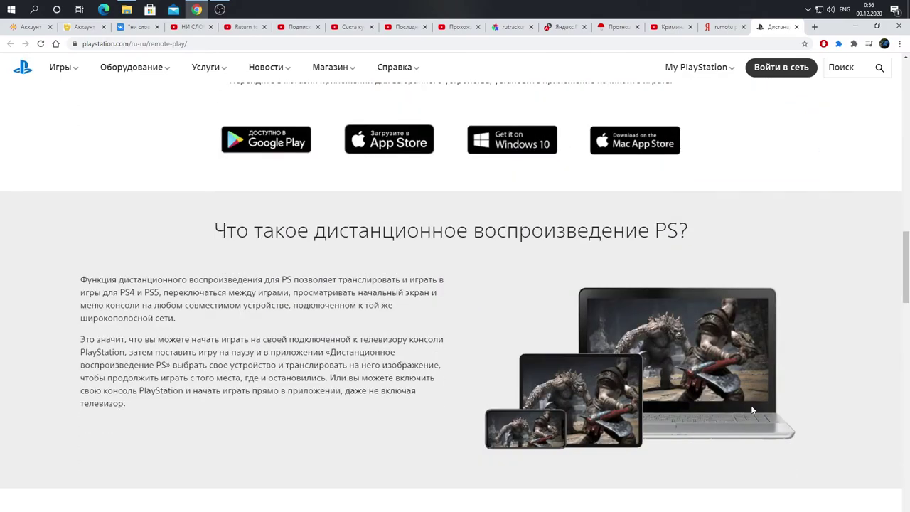
scroll(753, 410, down, 5)
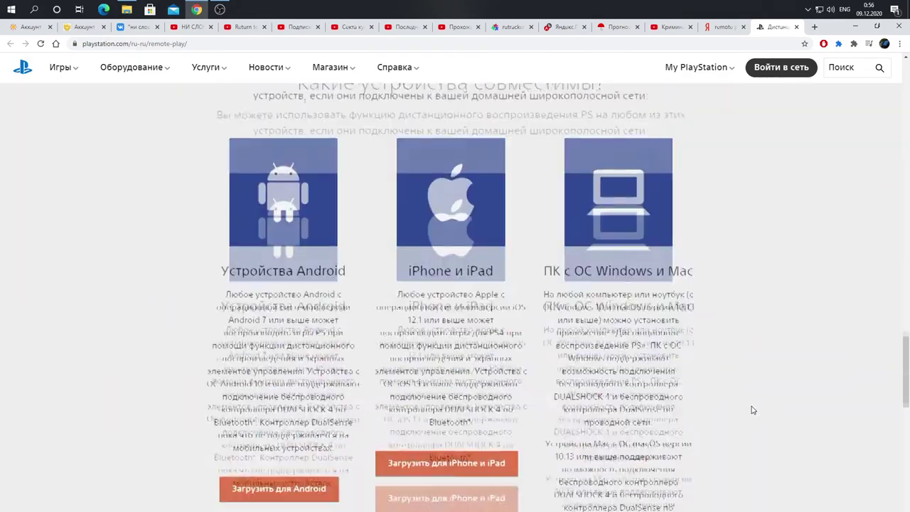
scroll(752, 402, up, 1)
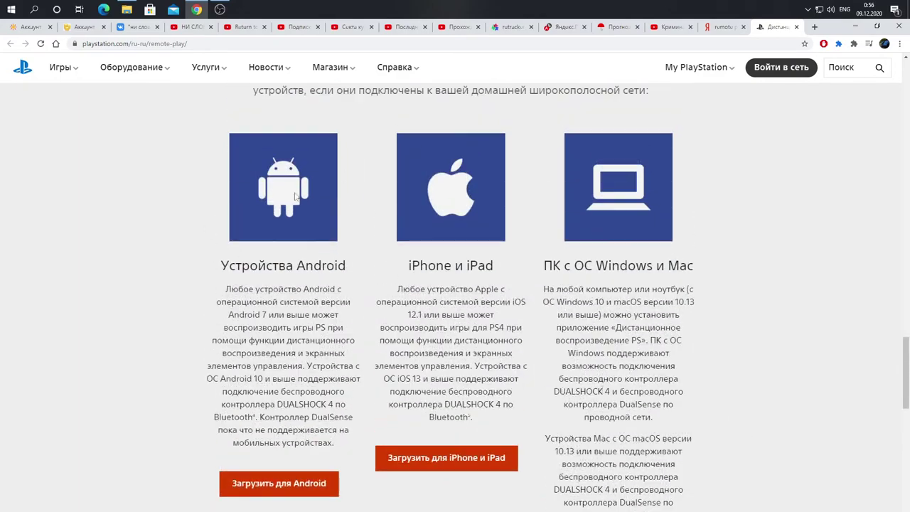
scroll(752, 399, down, 3)
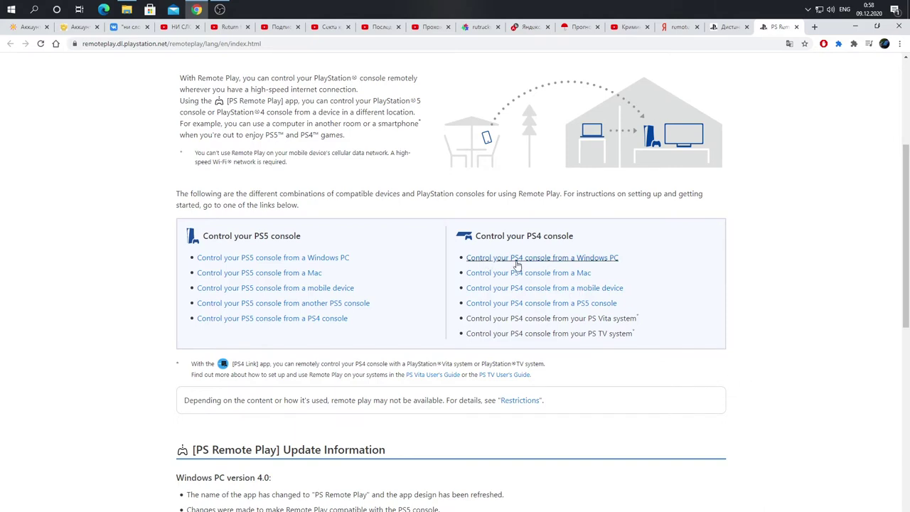
Step: Open the 'Control your PS4 console from a Windows PC' guide and accept the licence agreement
click(557, 261)
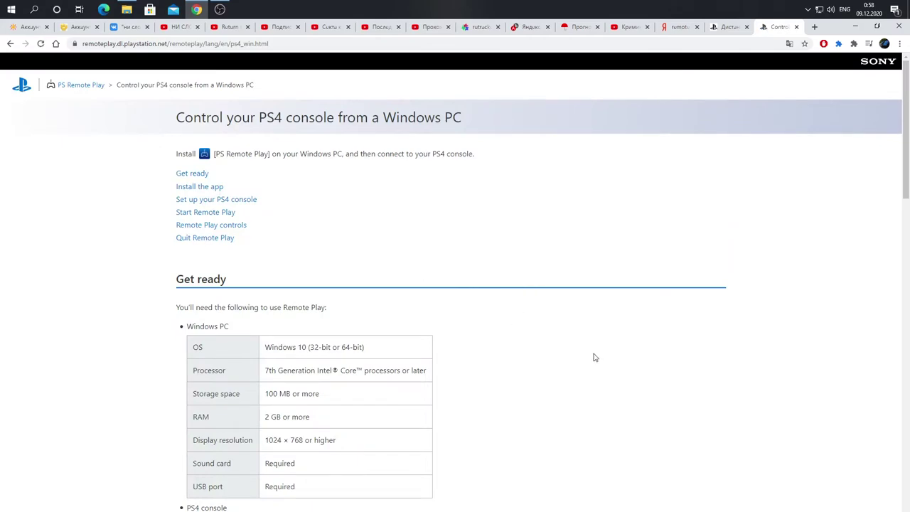
scroll(595, 357, down, 7)
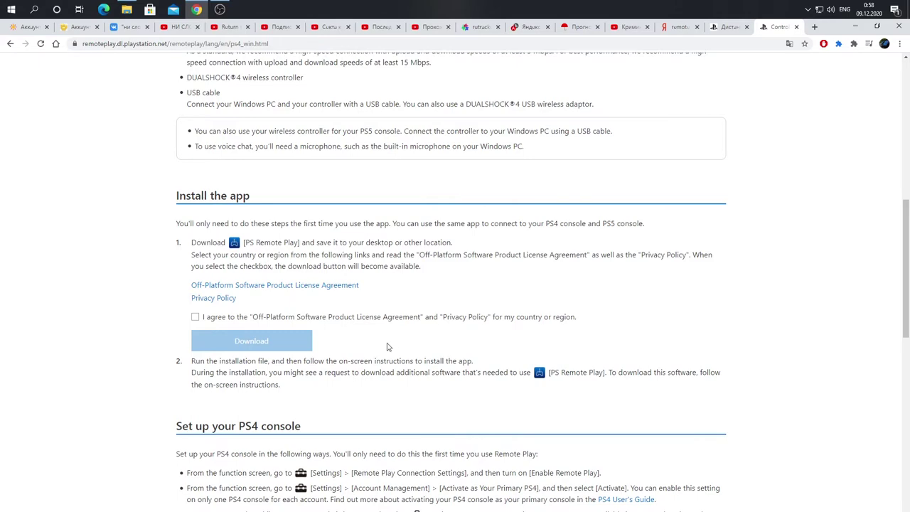
click(196, 317)
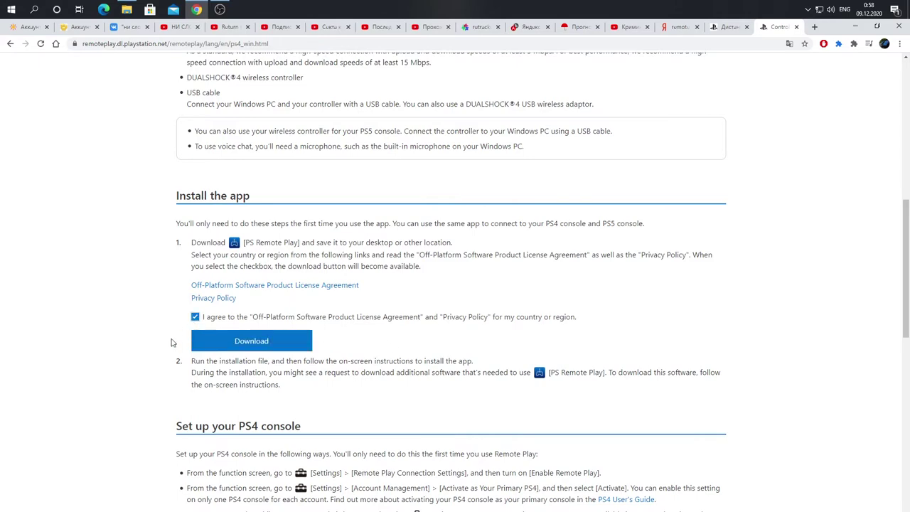
scroll(256, 369, down, 2)
scroll(256, 370, up, 2)
Step: Download RemotePlayInstaller.exe into D:\Закачки\проги, overwriting the existing copy
click(252, 344)
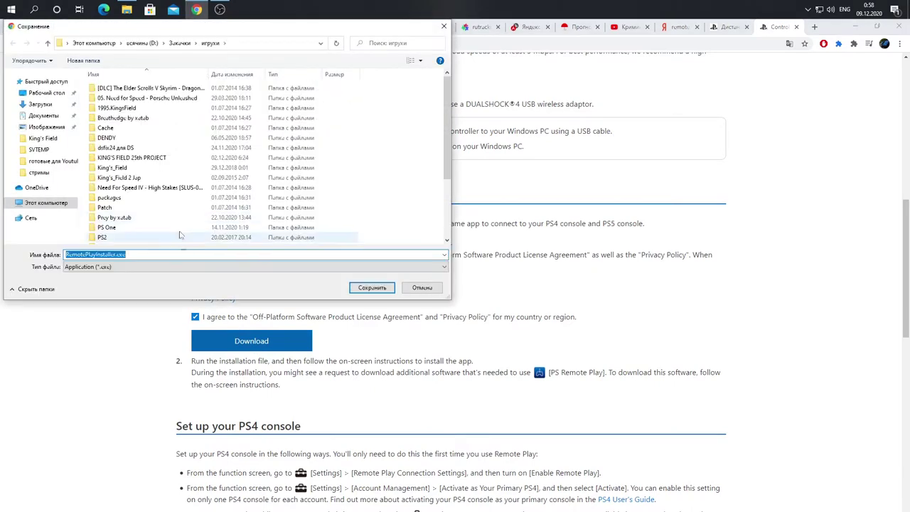
click(179, 44)
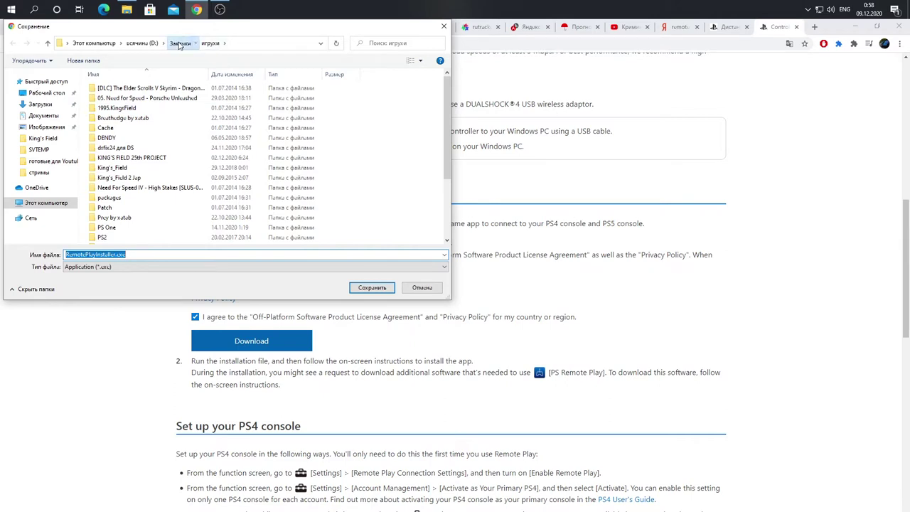
click(112, 207)
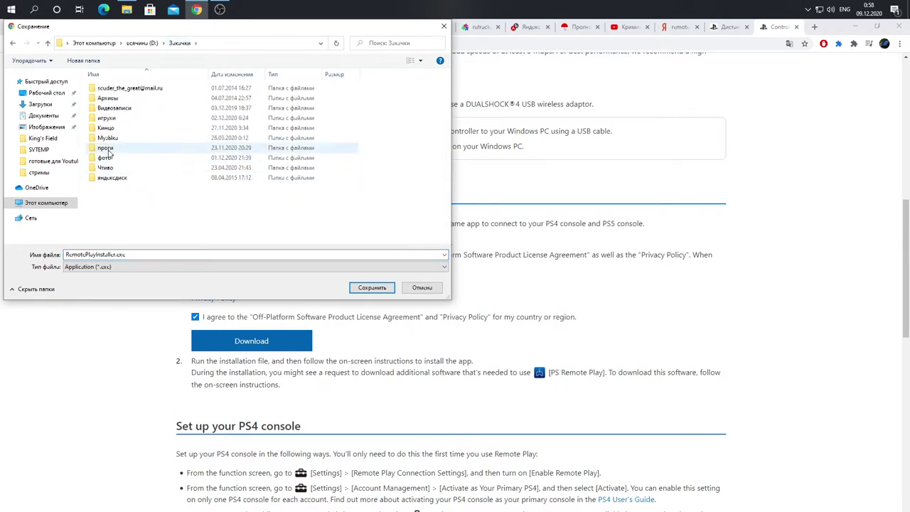
double_click(108, 150)
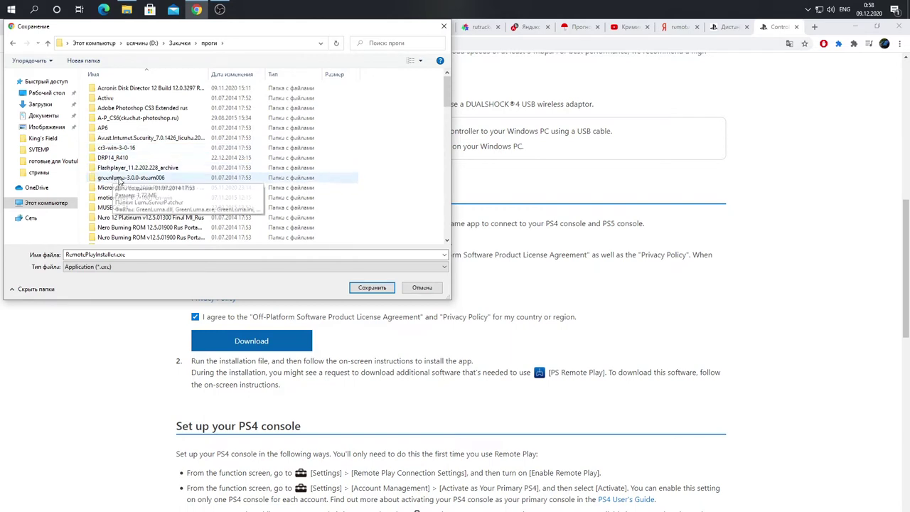
click(372, 288)
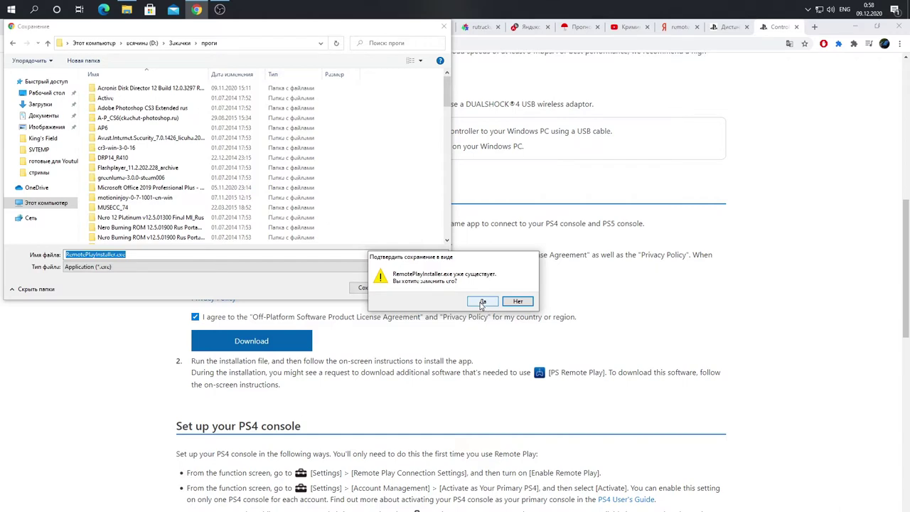
click(482, 301)
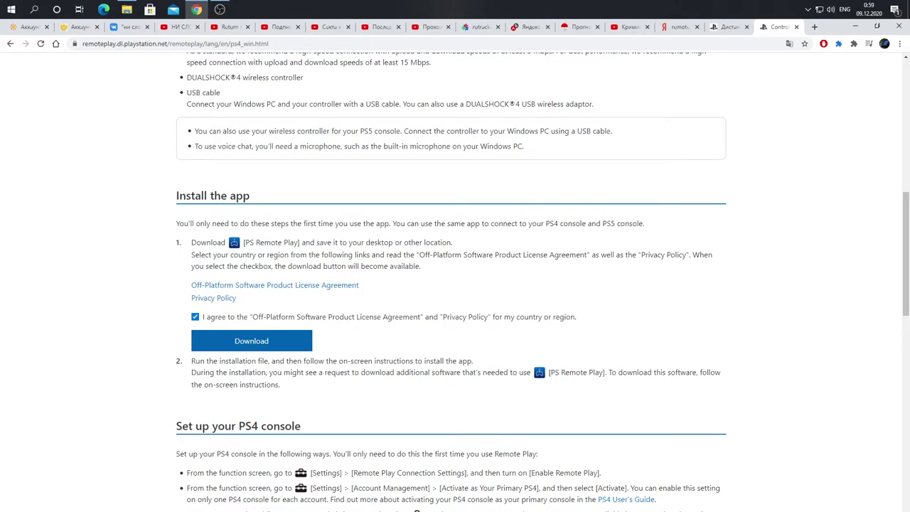
scroll(715, 284, up, 10)
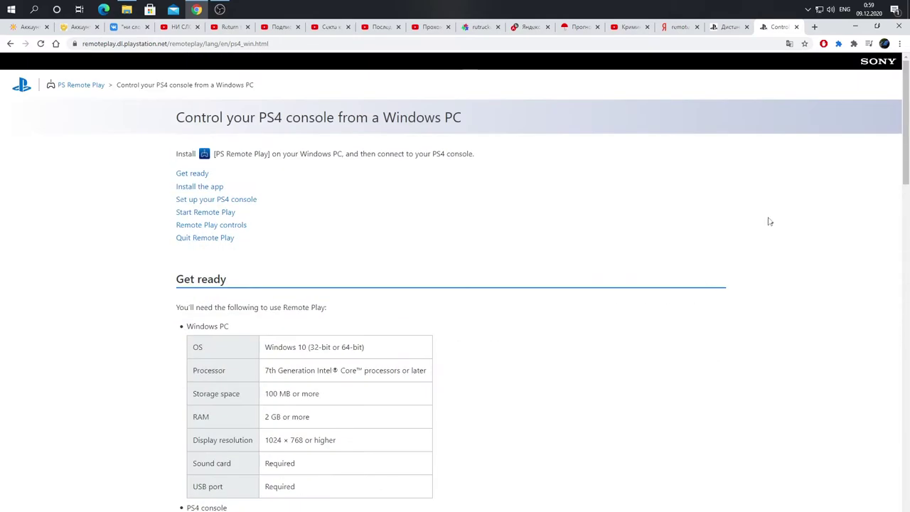
Step: Minimize Chrome and run RemotePlayInstaller.exe from D:\Закачки\проги in File Explorer
click(857, 27)
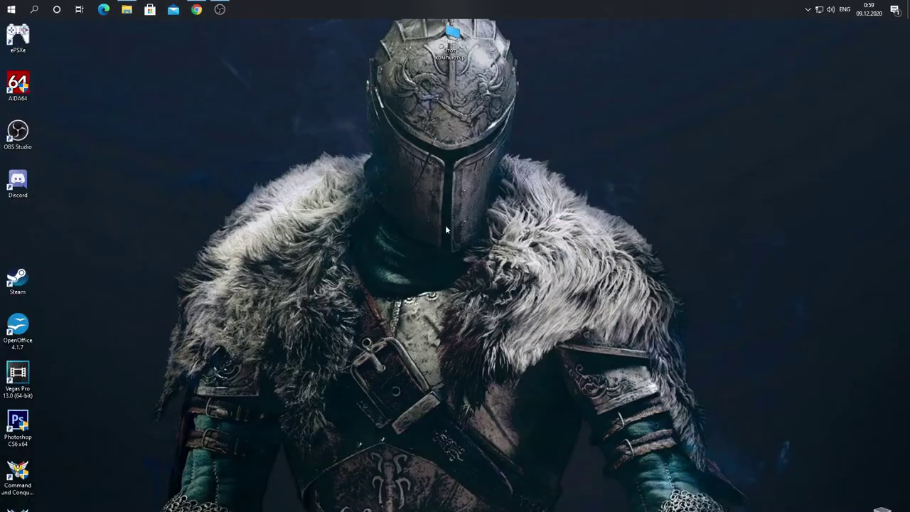
double_click(450, 50)
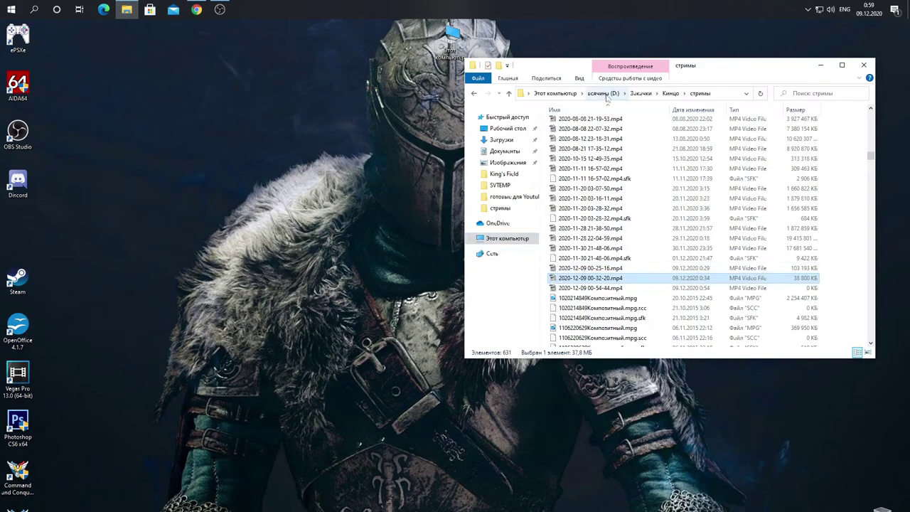
click(642, 93)
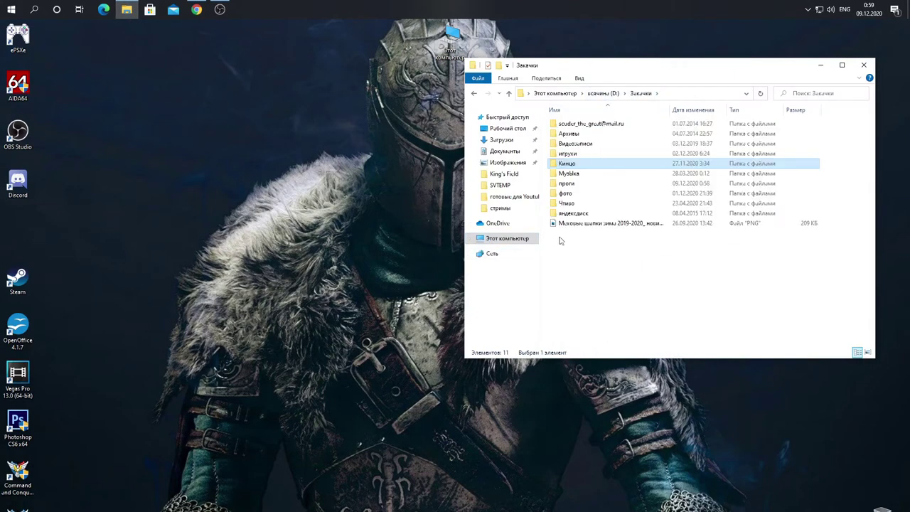
click(568, 185)
double_click(567, 184)
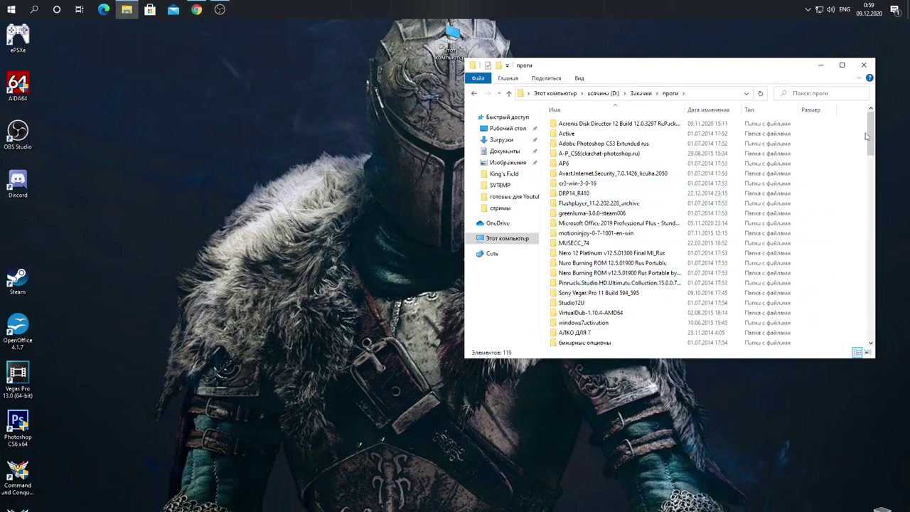
drag(872, 130, 869, 285)
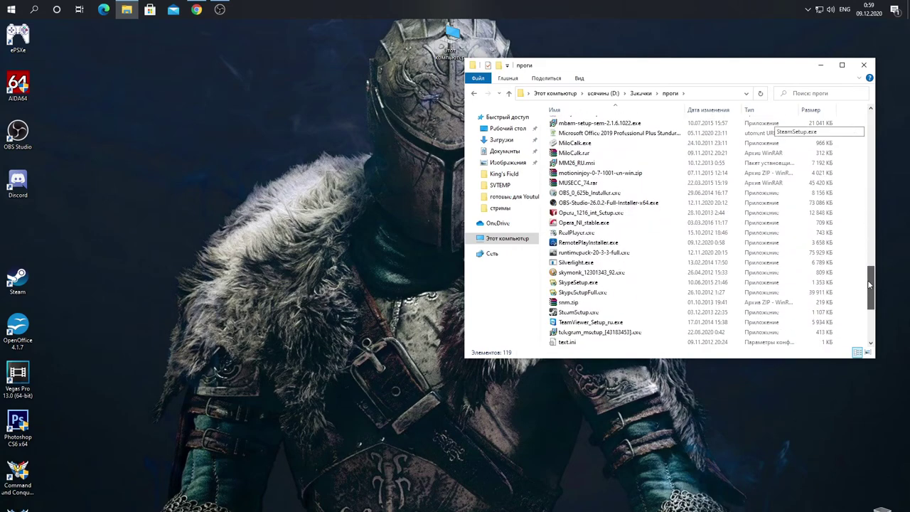
click(584, 244)
double_click(584, 244)
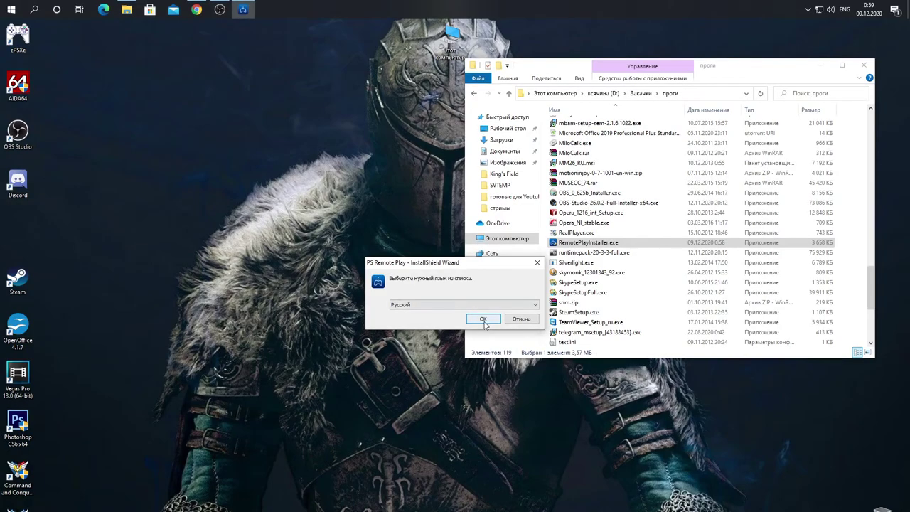
Step: Install PS Remote Play in Russian to the default folder
click(485, 324)
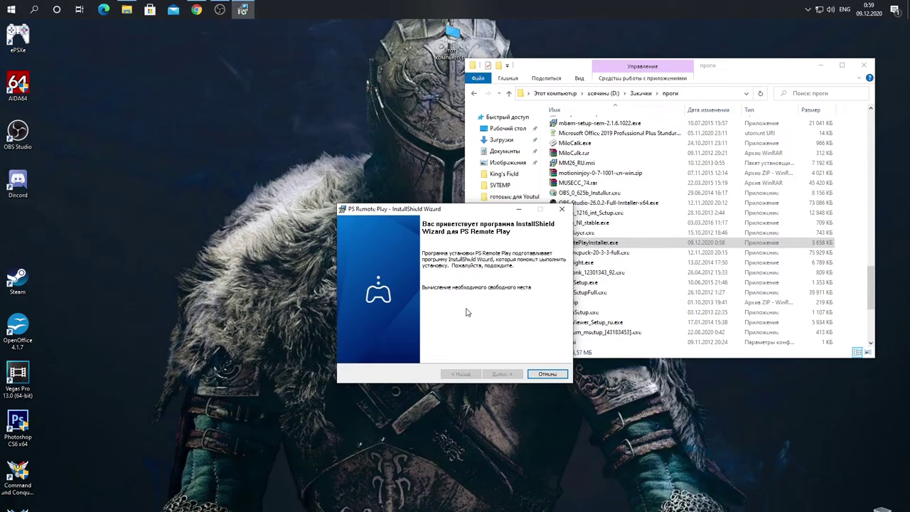
click(501, 372)
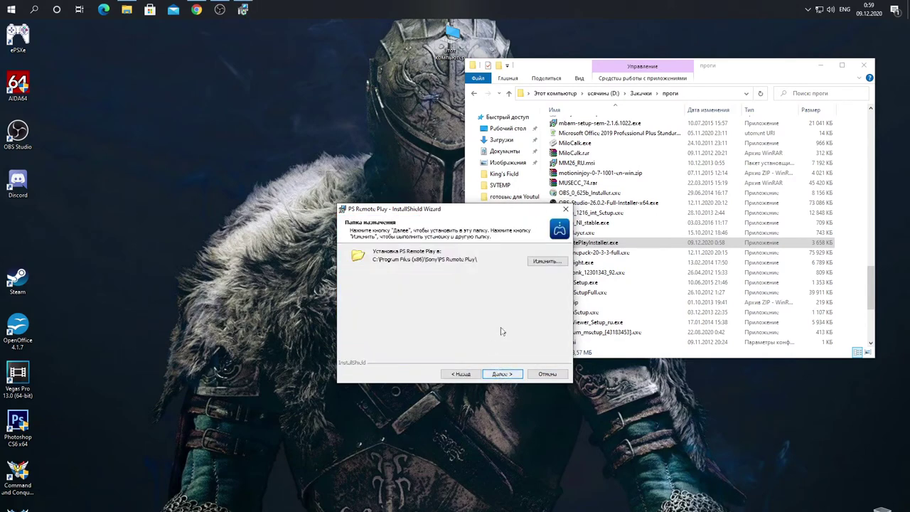
click(503, 377)
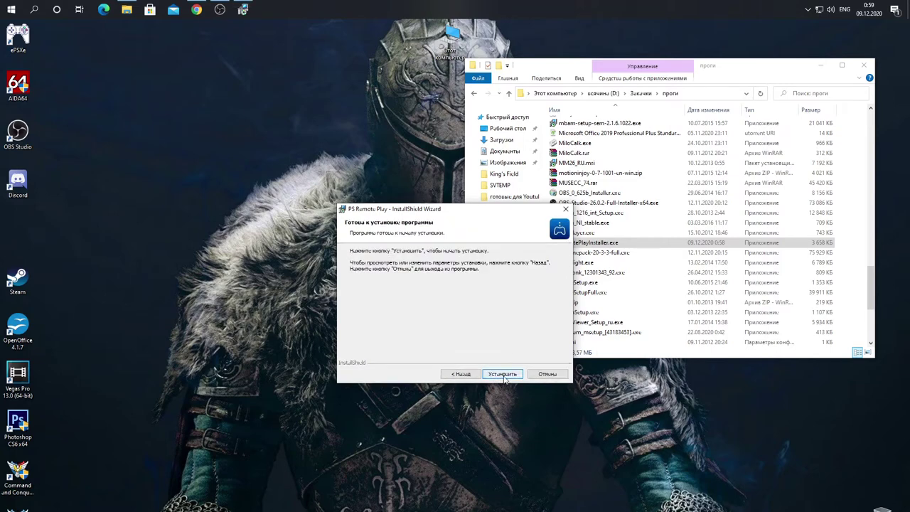
click(504, 375)
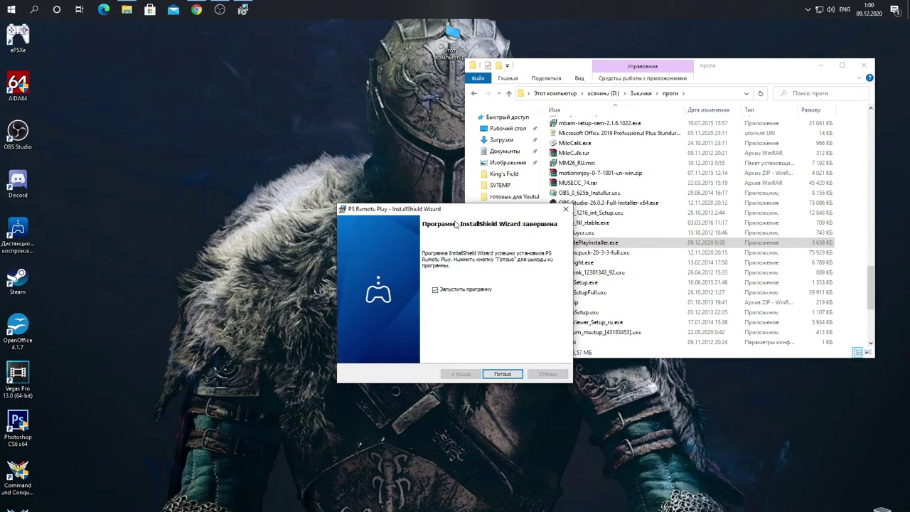
Step: Uncheck 'Запустить программу' on the finish page and move the wizard aside
drag(459, 213, 350, 197)
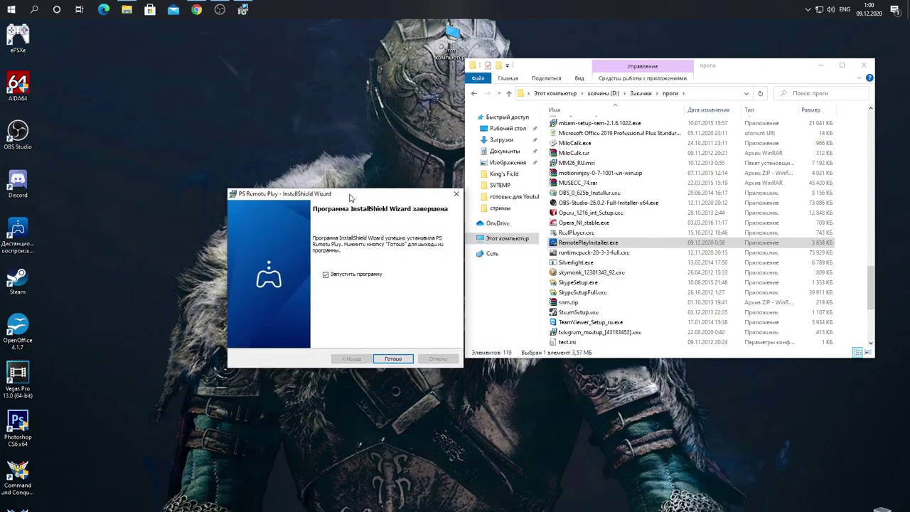
click(326, 275)
drag(361, 198, 359, 189)
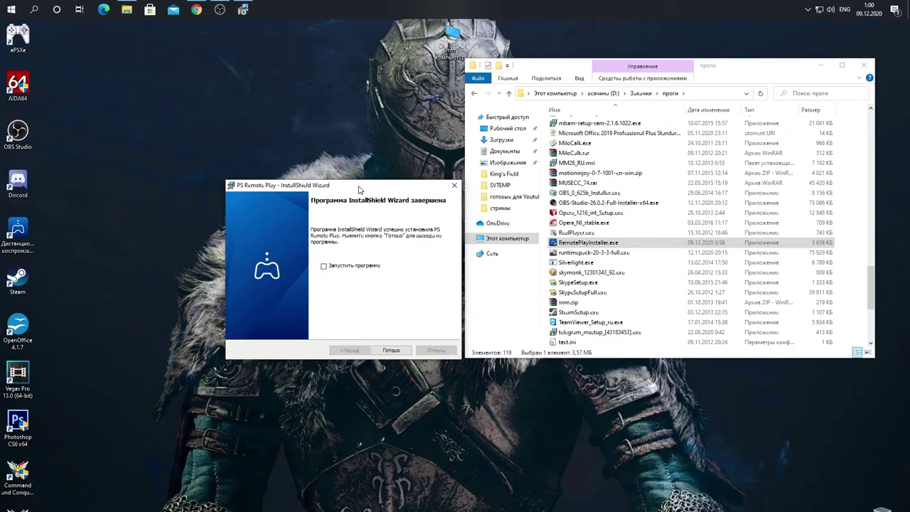
drag(360, 188, 362, 186)
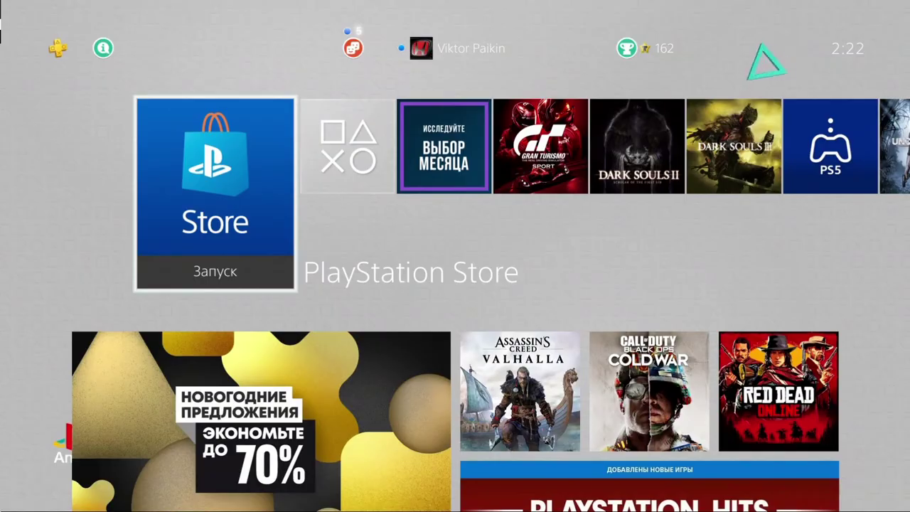
Step: Open the PS4 Настройки (Settings) menu from the home function area
key(Up)
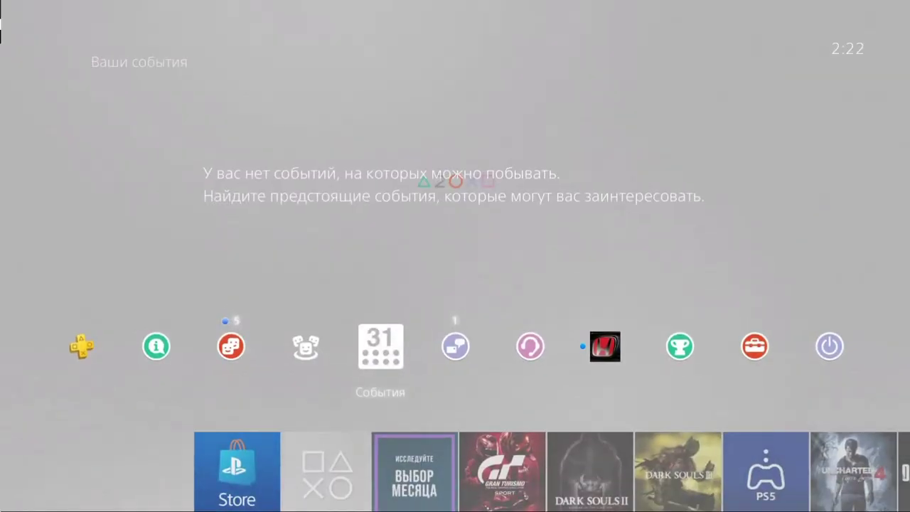
key(Right)
key(Right)
key(Right)
key(Right)
key(Right)
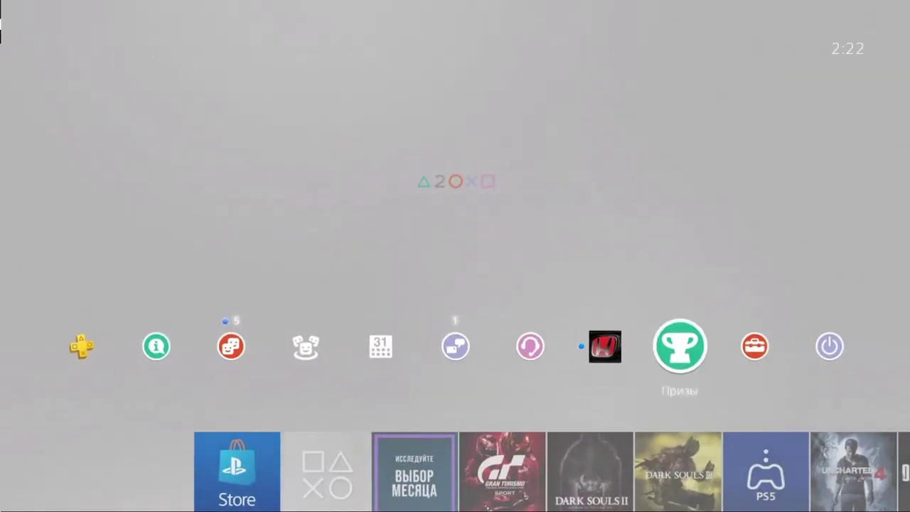
key(Left)
key(Right)
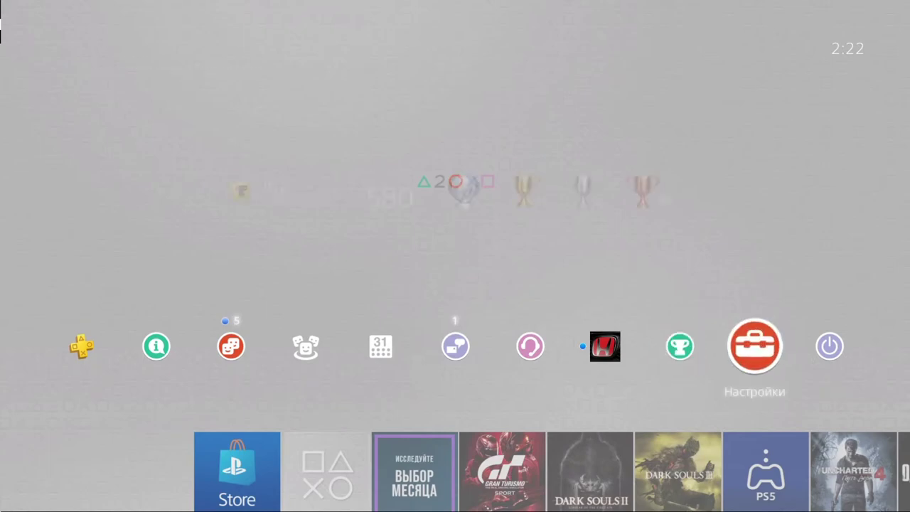
key(Return)
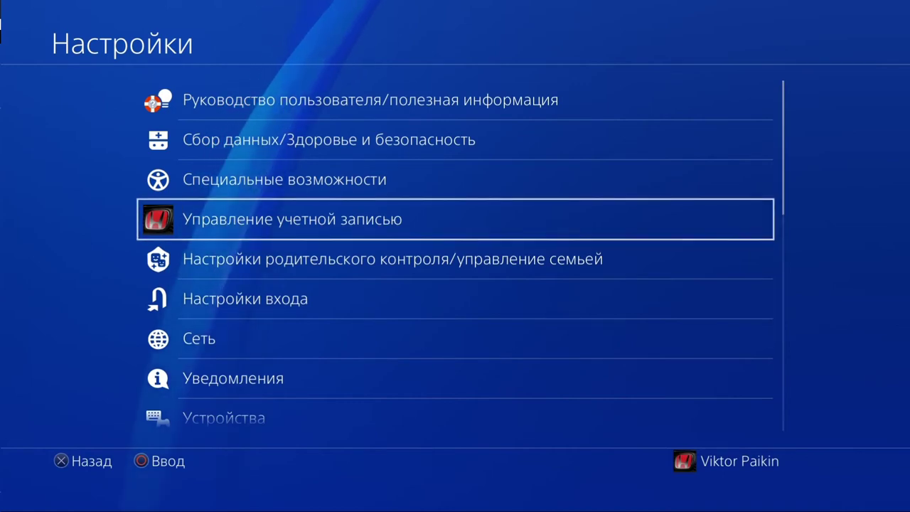
Step: Check 'Активировать как основную систему PS4' under Управление учетной записью, leaving it activated
key(Up)
key(Down)
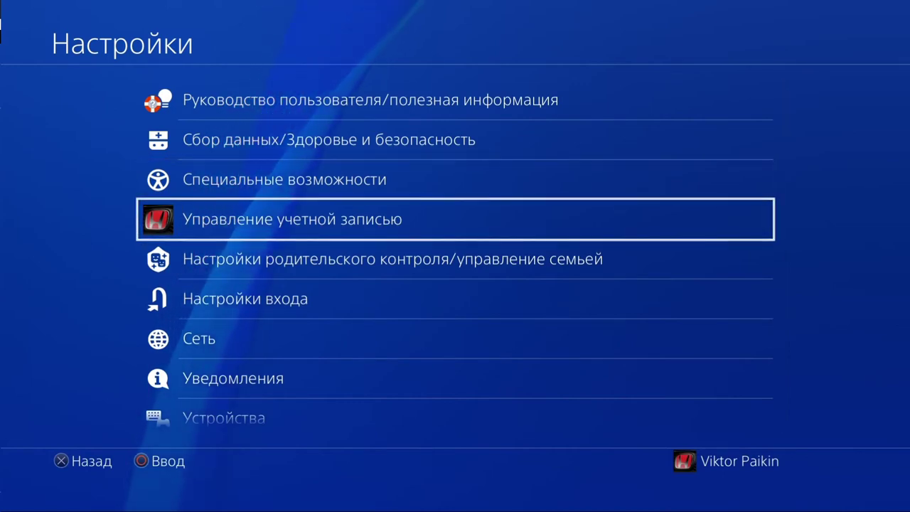
key(Return)
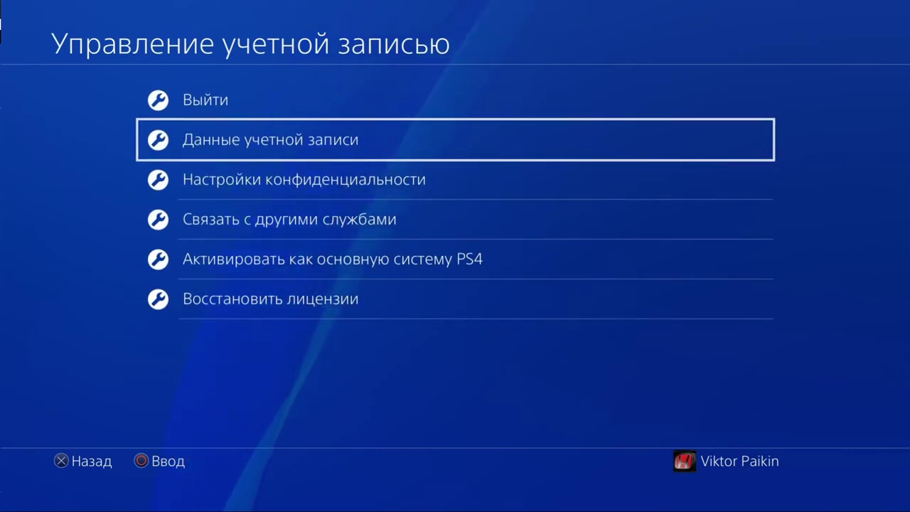
key(Down)
key(Down)
key(Down)
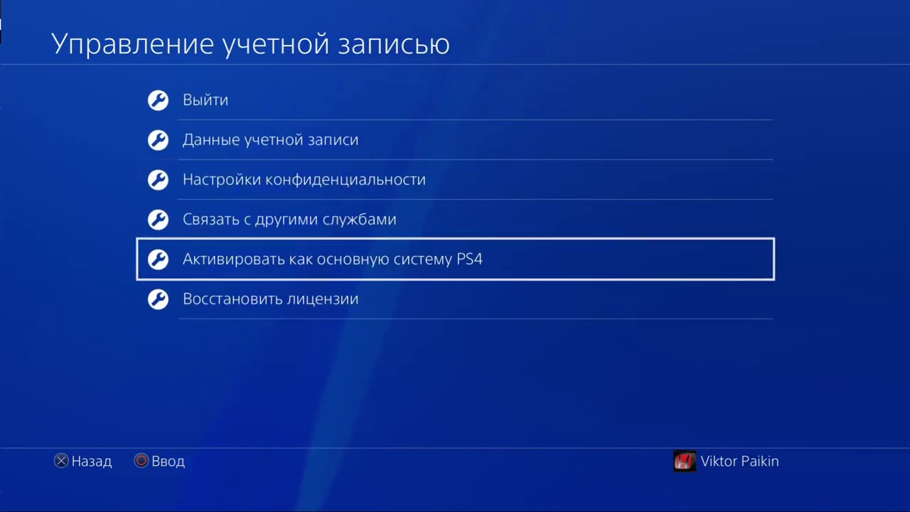
key(Return)
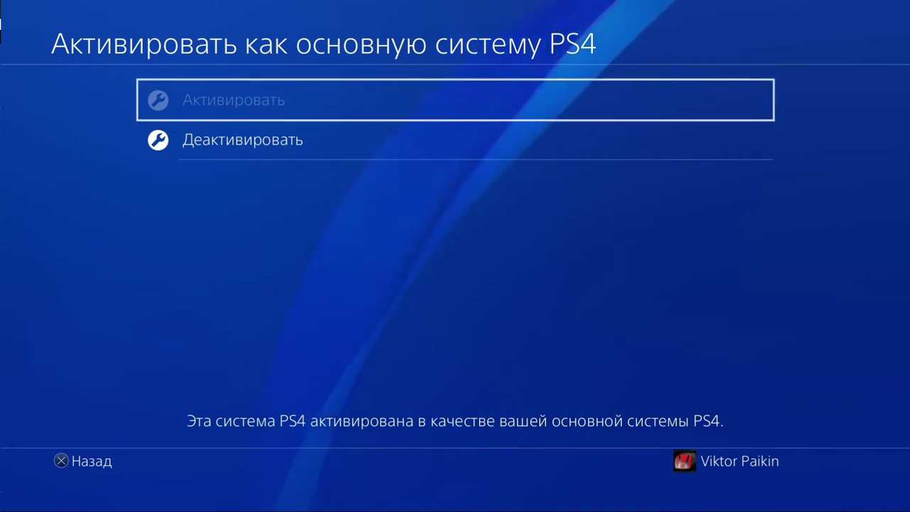
key(Down)
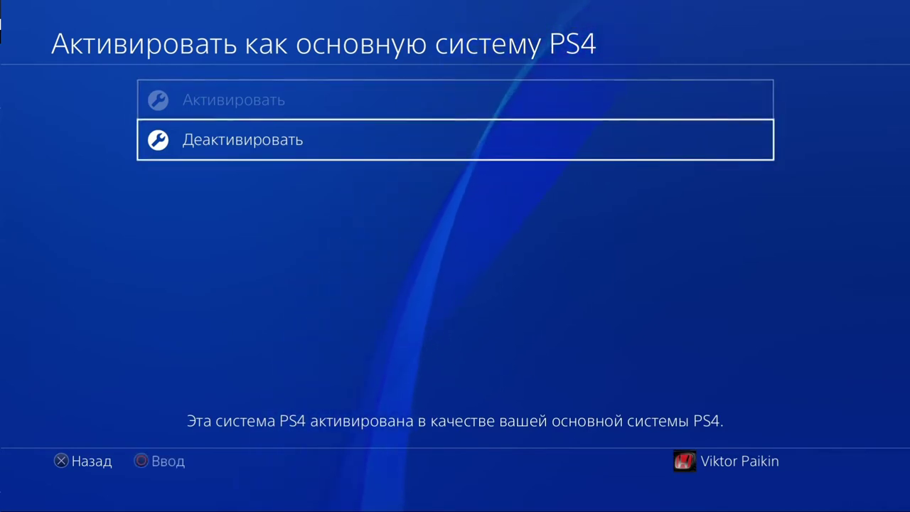
key(Up)
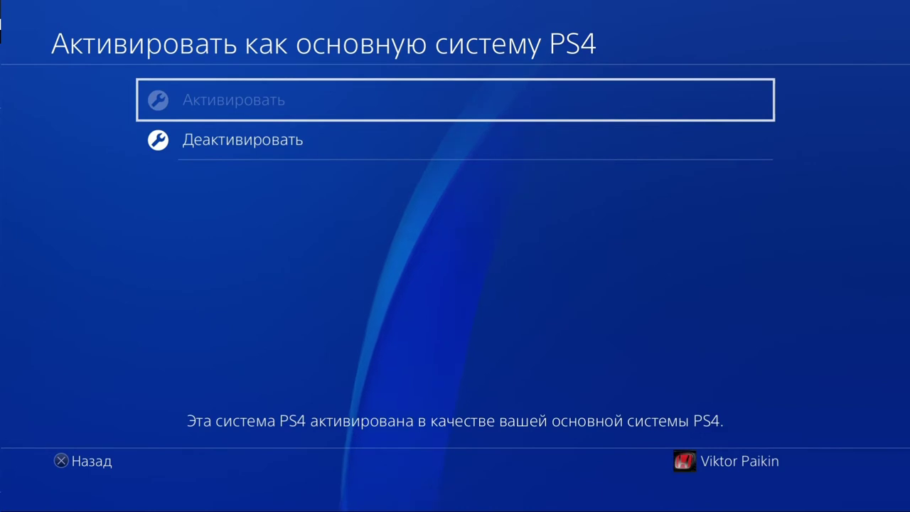
key(Down)
key(Up)
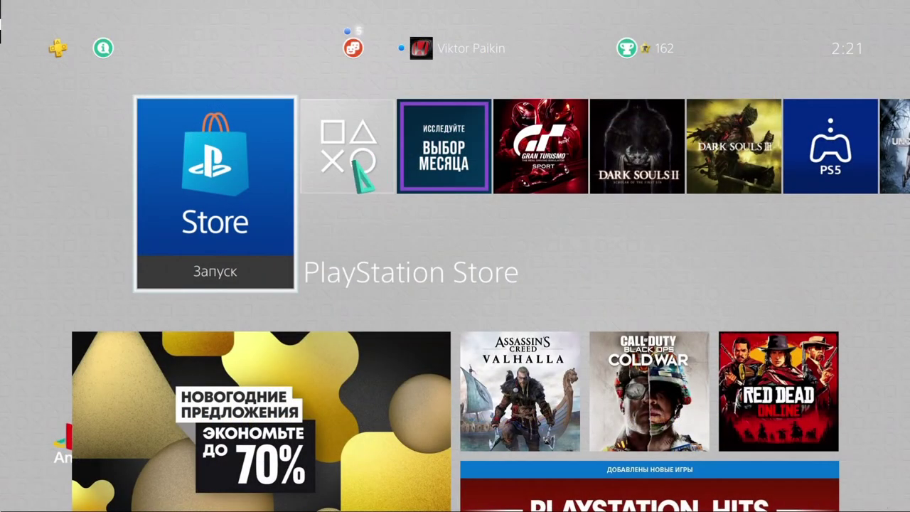
Step: Open Settings > Настройки соединения дистанционного воспроизведения on the PS4
key(Up)
key(Right)
key(Right)
key(Left)
key(Return)
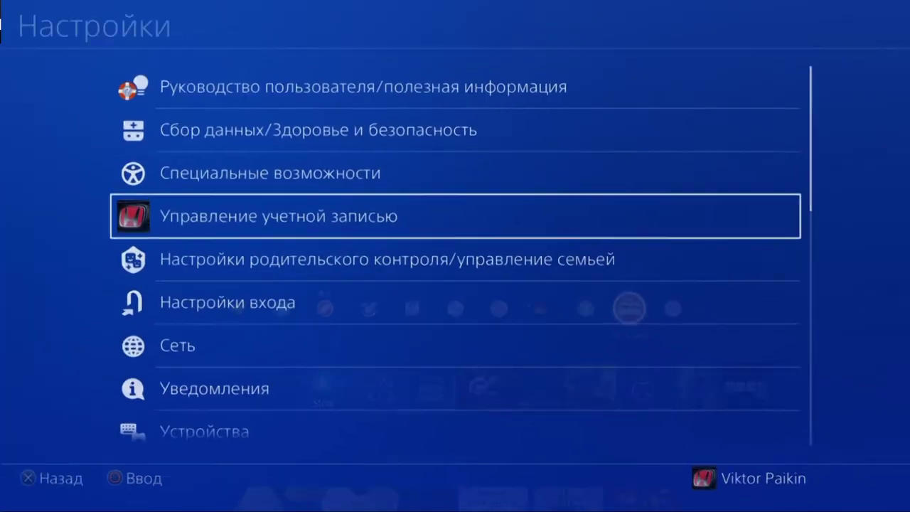
key(Down)
key(Down)
key(Down)
key(Down)
key(Down)
key(Down)
key(Down)
key(Down)
key(Down)
key(Down)
key(Down)
key(Down)
key(Down)
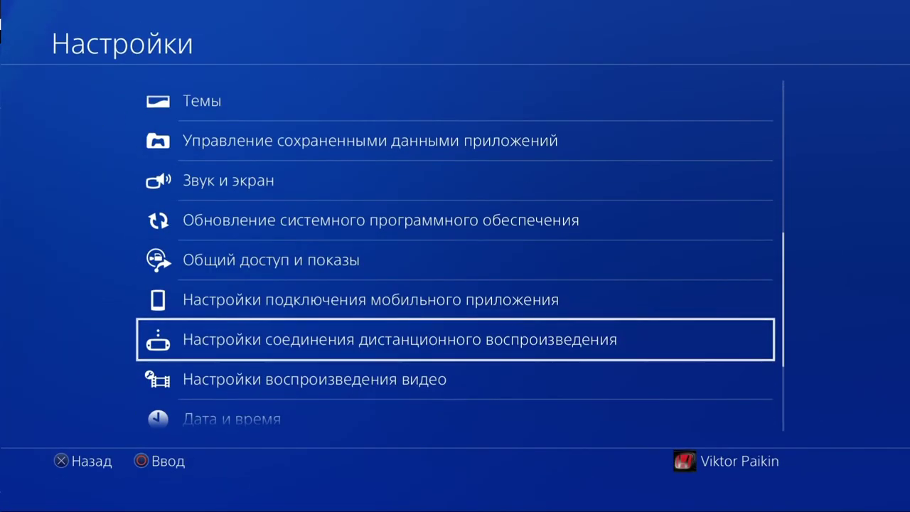
key(Down)
key(Up)
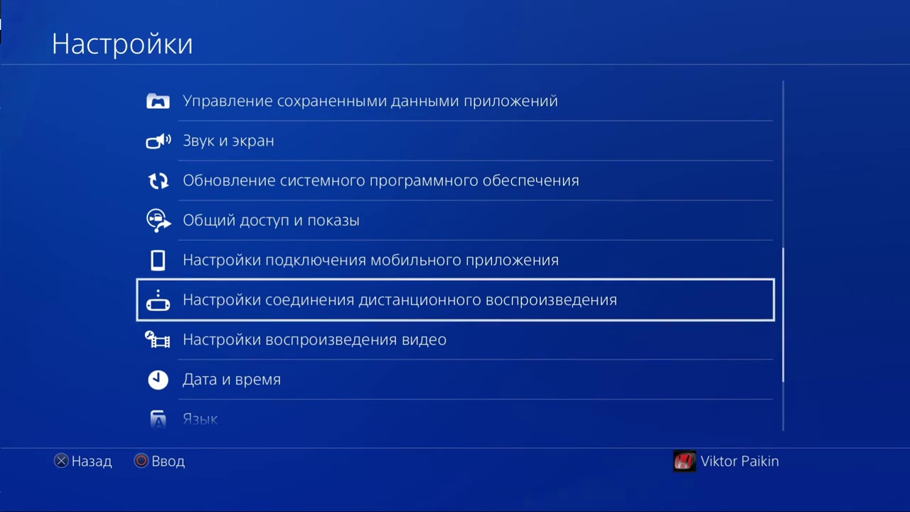
key(Return)
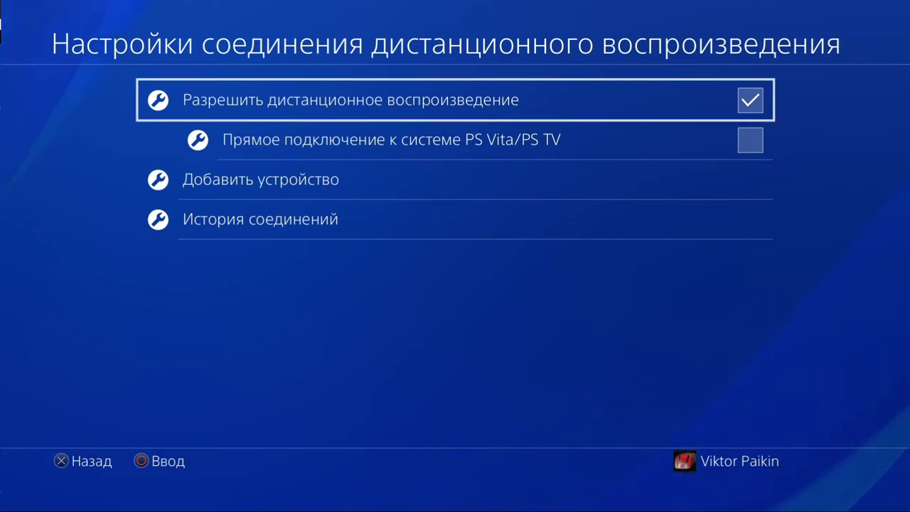
Step: Confirm 'Разрешить дистанционное воспроизведение' is on, dismiss the message and return Home
key(Return)
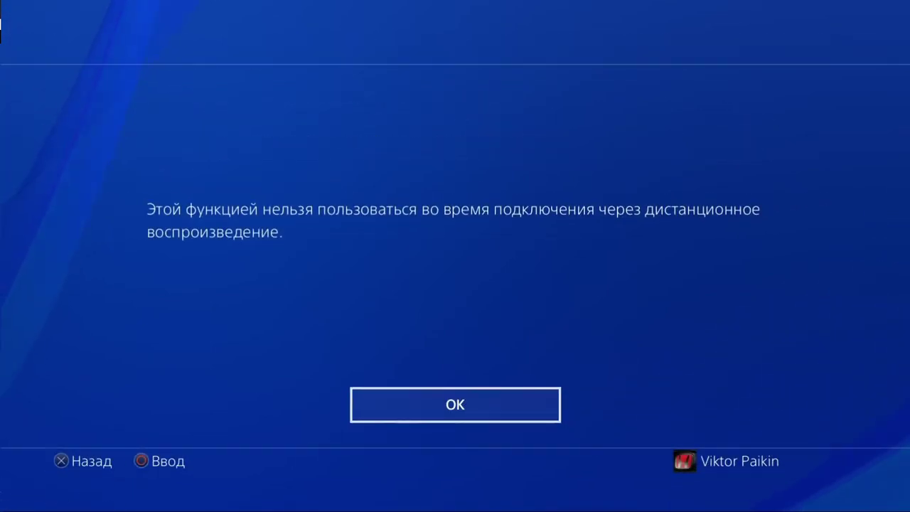
key(Return)
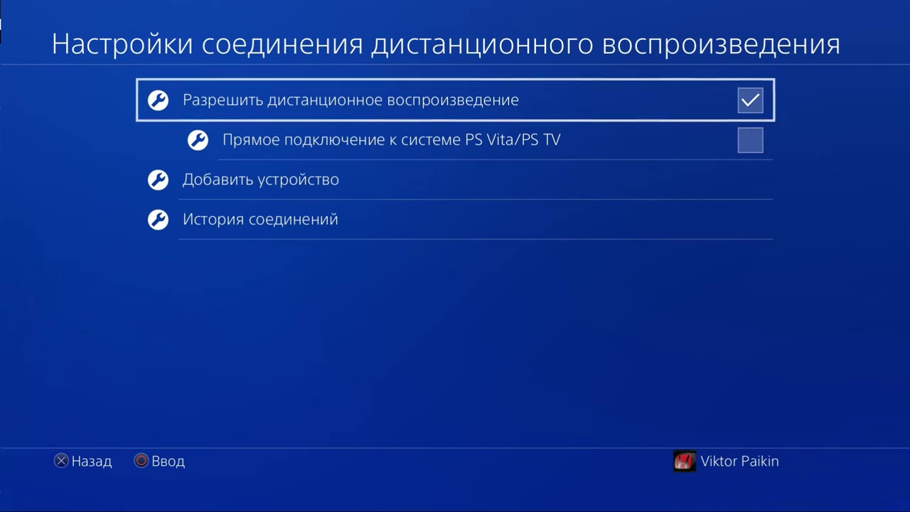
key(Escape)
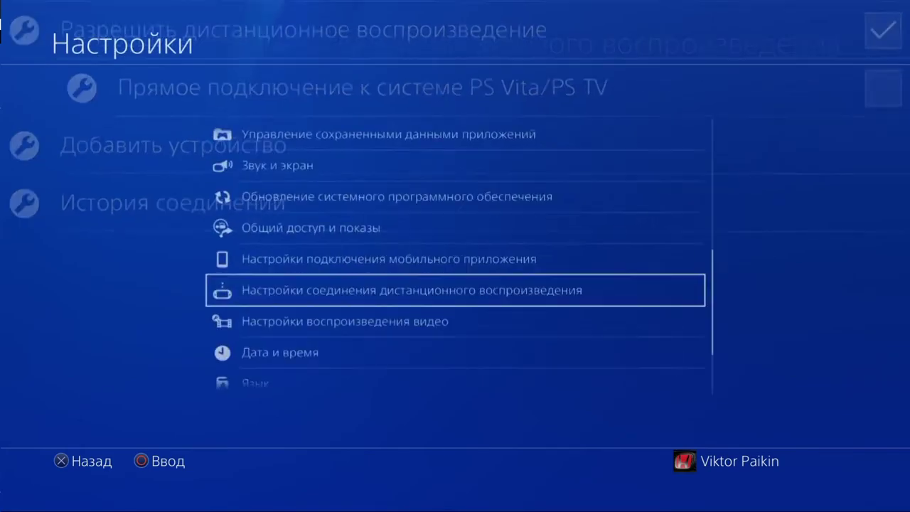
key(Escape)
key(Left)
key(Left)
key(Left)
key(Left)
key(Left)
key(Left)
key(Left)
key(Left)
key(Left)
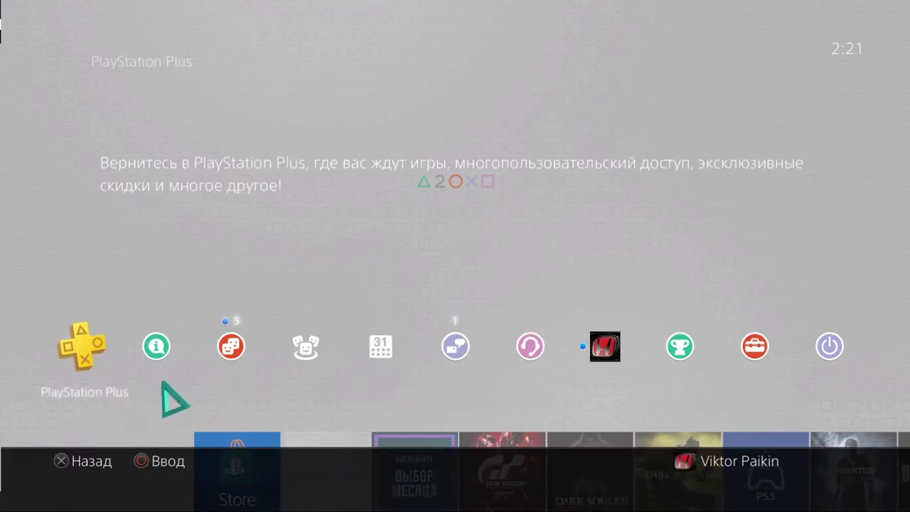
key(Right)
key(Right)
key(Right)
key(Right)
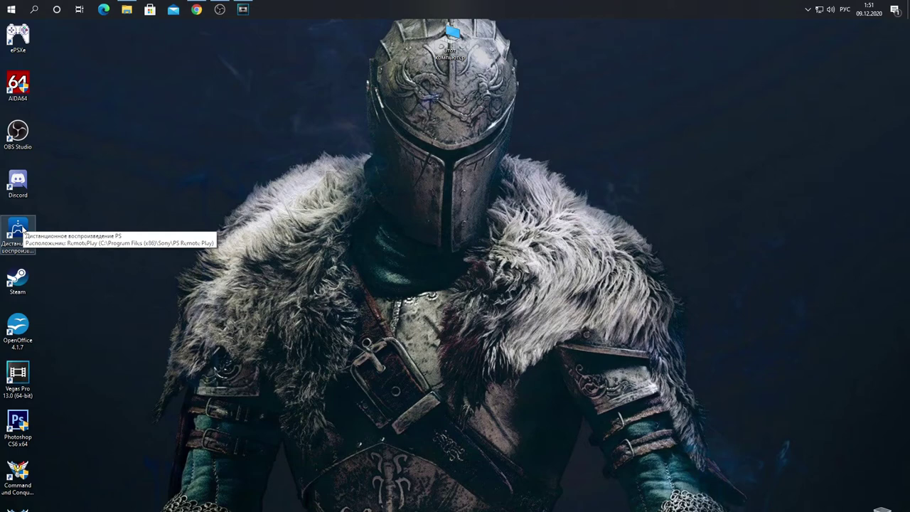
Step: Launch PS Remote Play from its desktop shortcut and bring up the PSN sign-in window
double_click(23, 232)
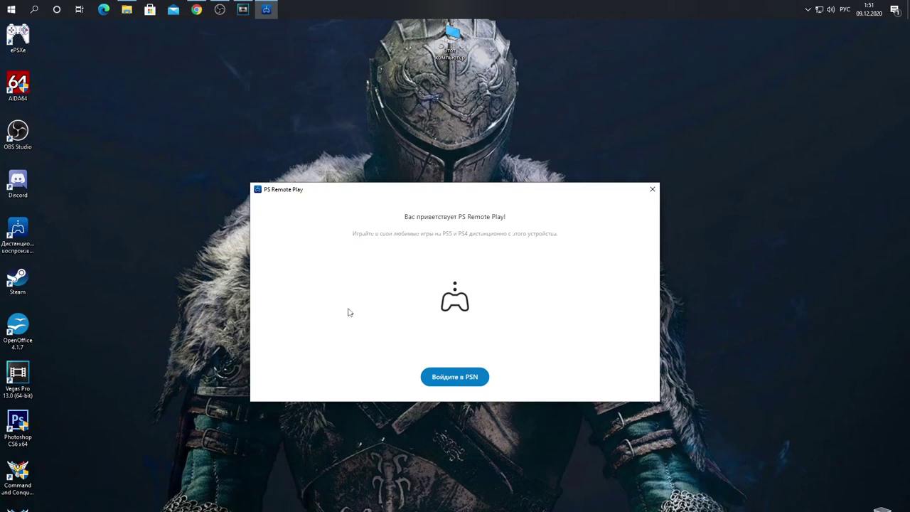
drag(435, 192, 428, 179)
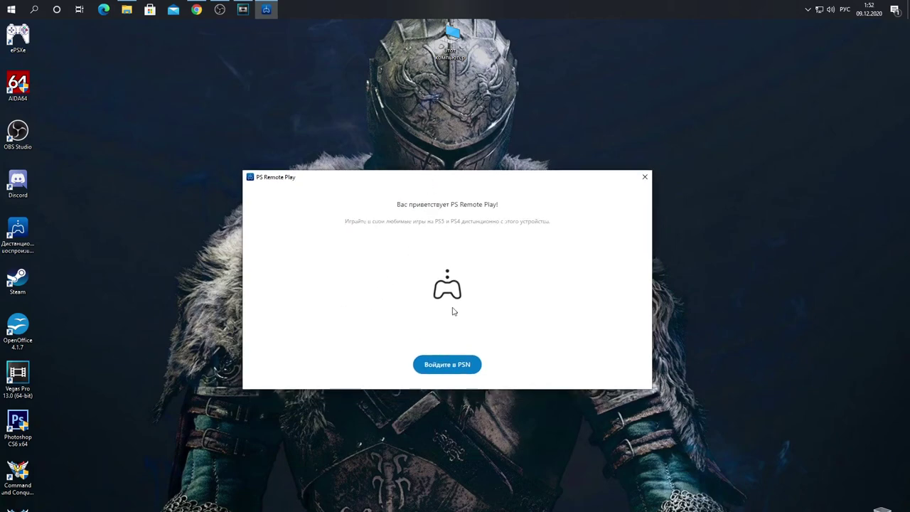
click(448, 364)
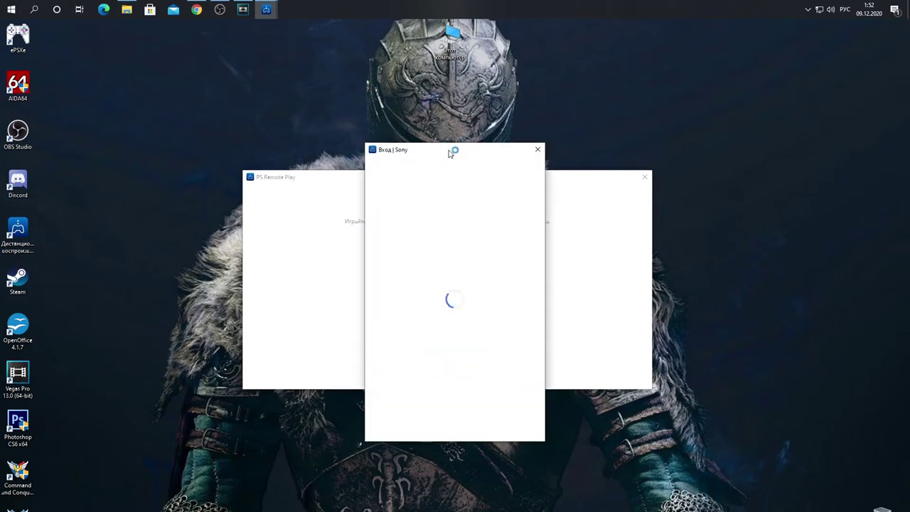
drag(439, 148, 435, 142)
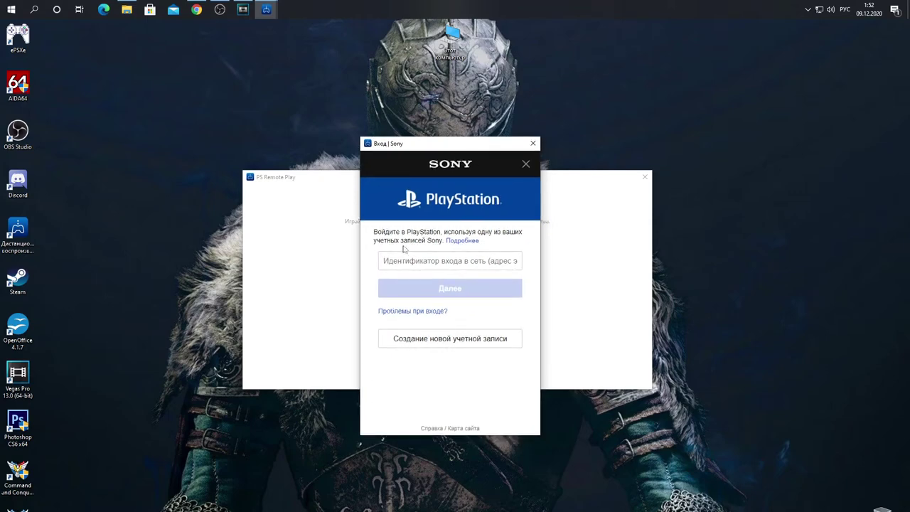
Step: Enter the account e-mail in the Sony sign-in ID field and continue with Далее
click(402, 261)
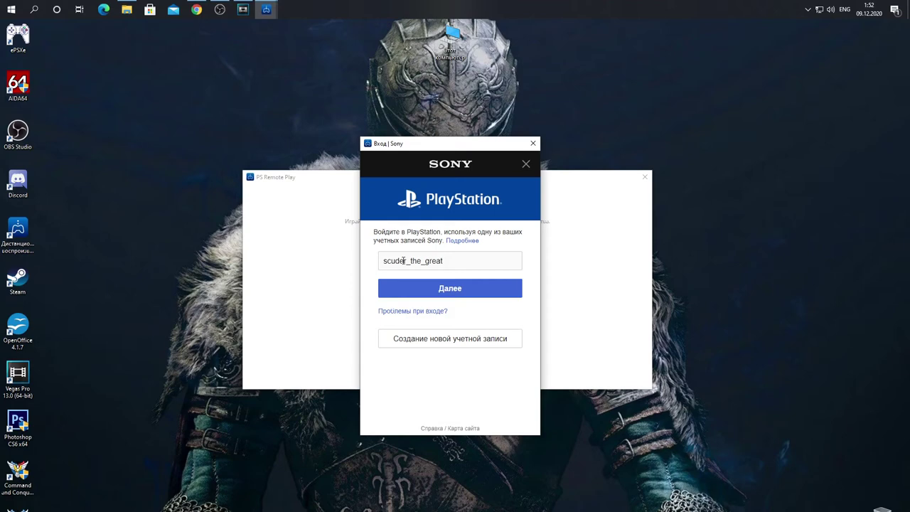
click(457, 289)
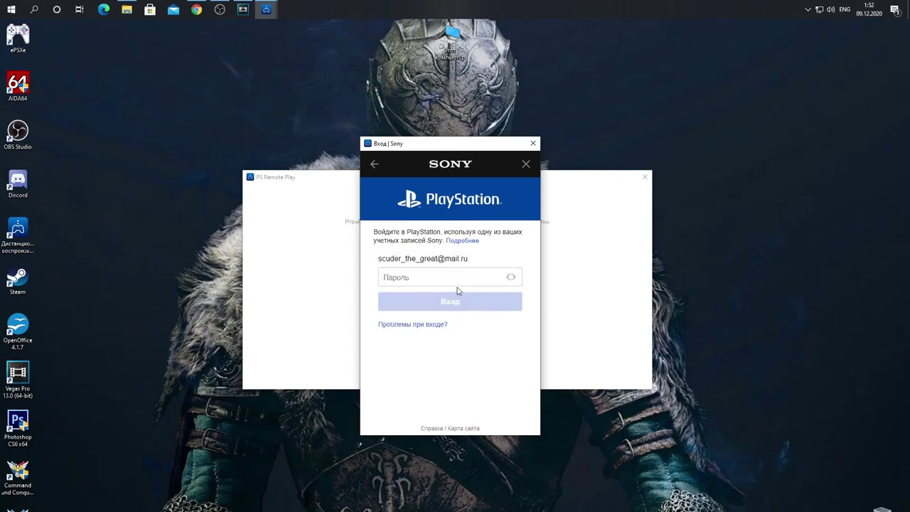
Step: Enter the account password in the Пароль field and sign in with Вход
click(419, 277)
text(x)
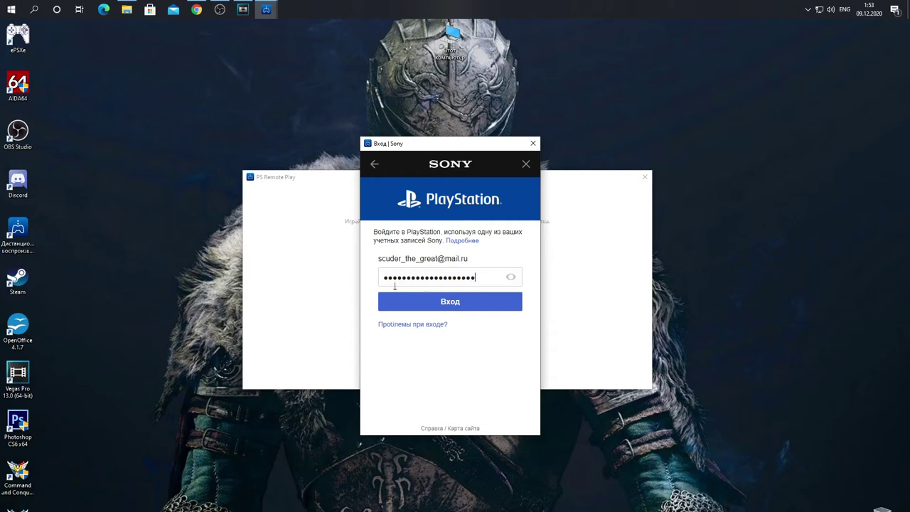
click(455, 303)
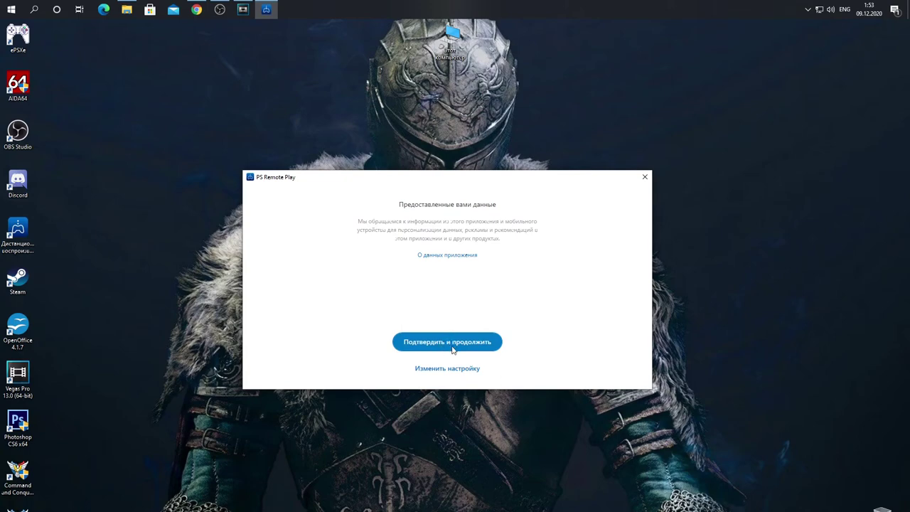
Step: Accept the data-sharing terms with Подтвердить и продолжить
click(440, 347)
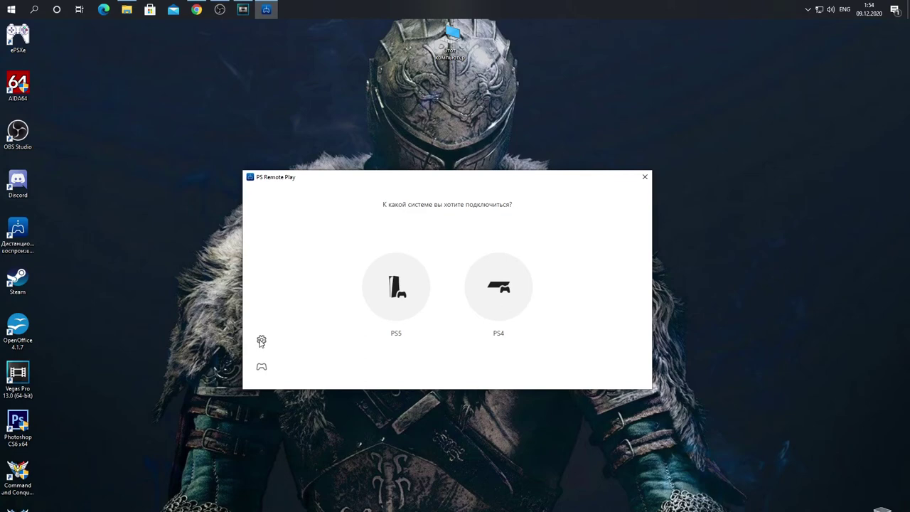
Step: Open the Remote Play settings on the Качество видео при дистанционной игре page
click(262, 341)
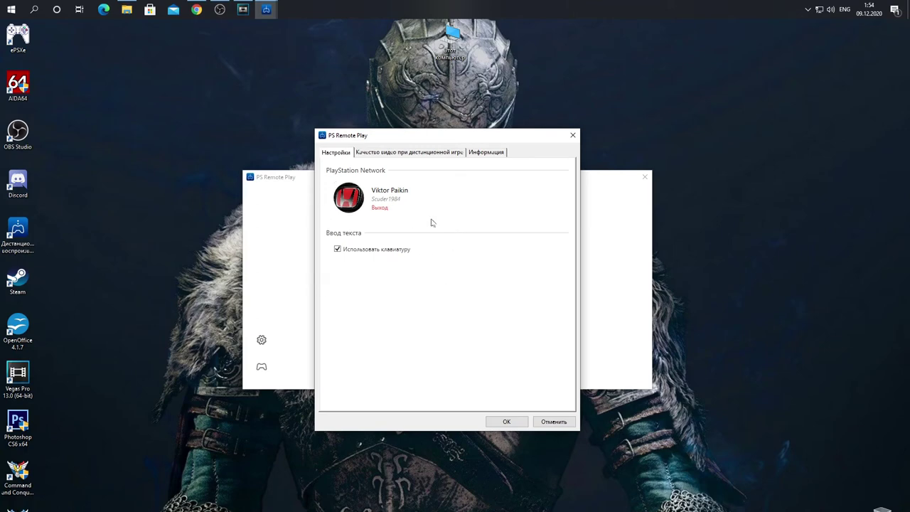
click(399, 154)
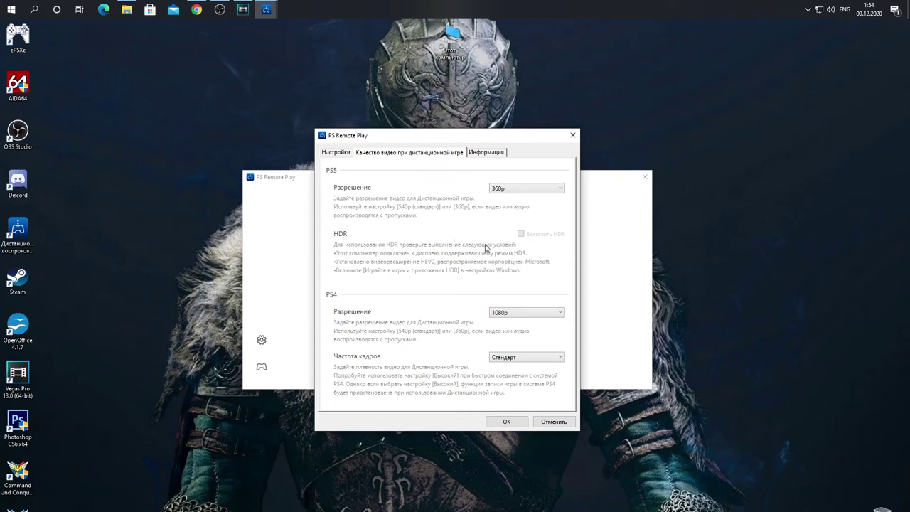
Step: Check the PS5 resolution choices, leaving 360p, and move the settings window up-left
click(553, 191)
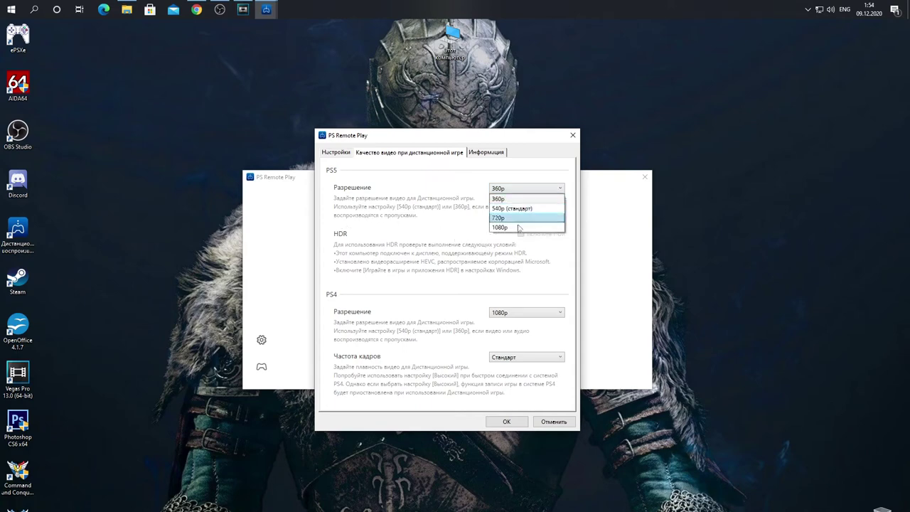
click(440, 188)
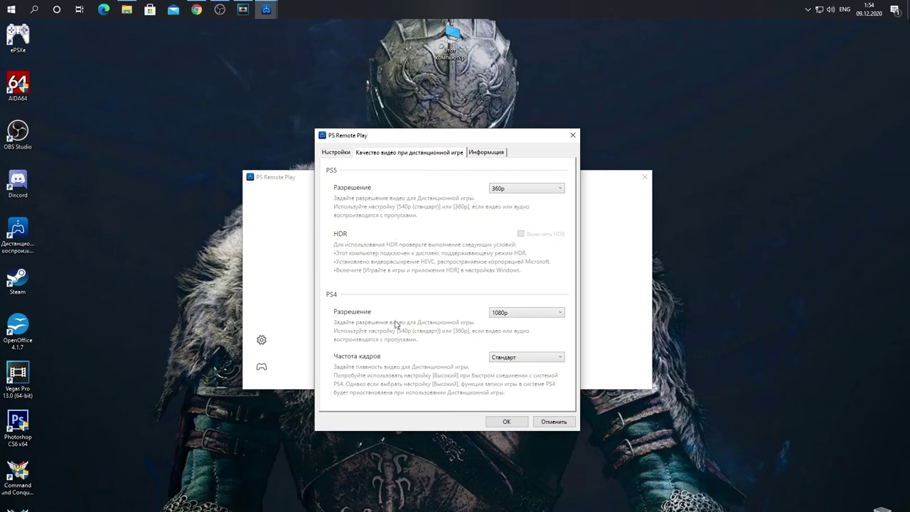
drag(403, 140, 377, 116)
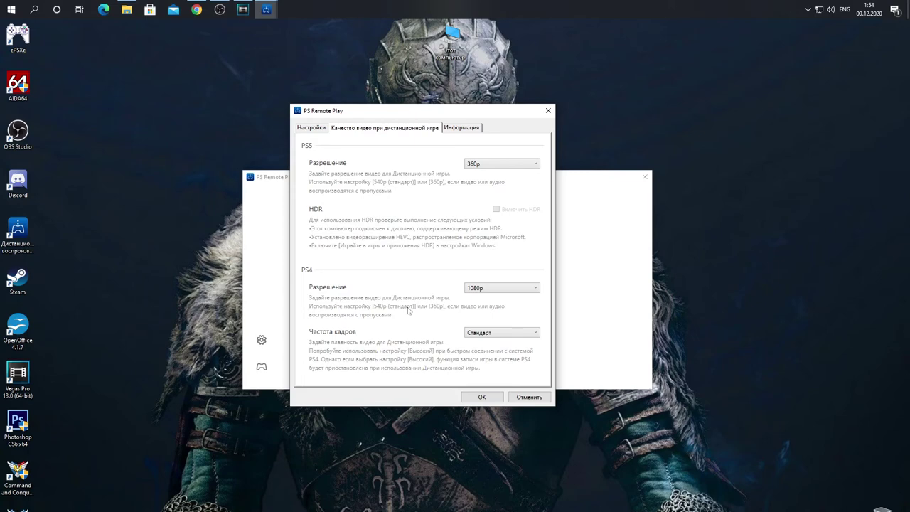
Step: Try 540p and 720p as the PS4 resolution, then settle on 1080p
click(535, 292)
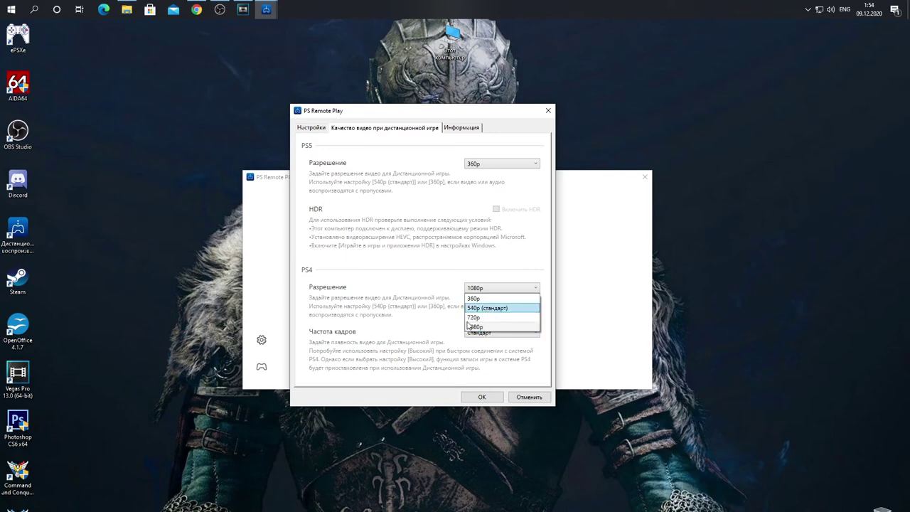
key(Return)
click(535, 291)
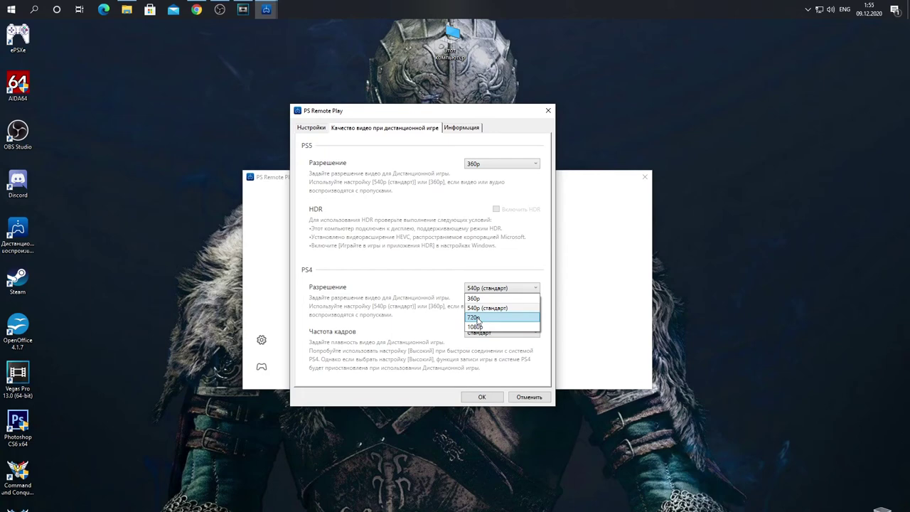
click(476, 318)
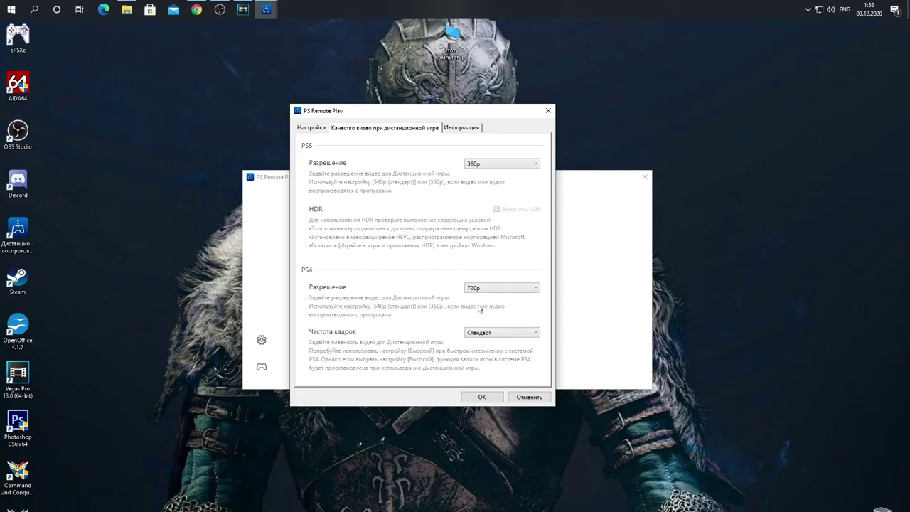
click(537, 290)
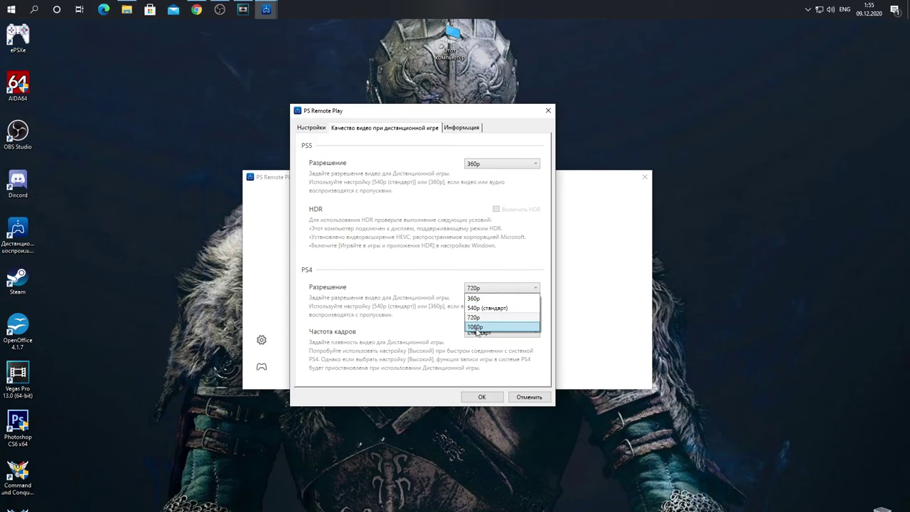
click(475, 328)
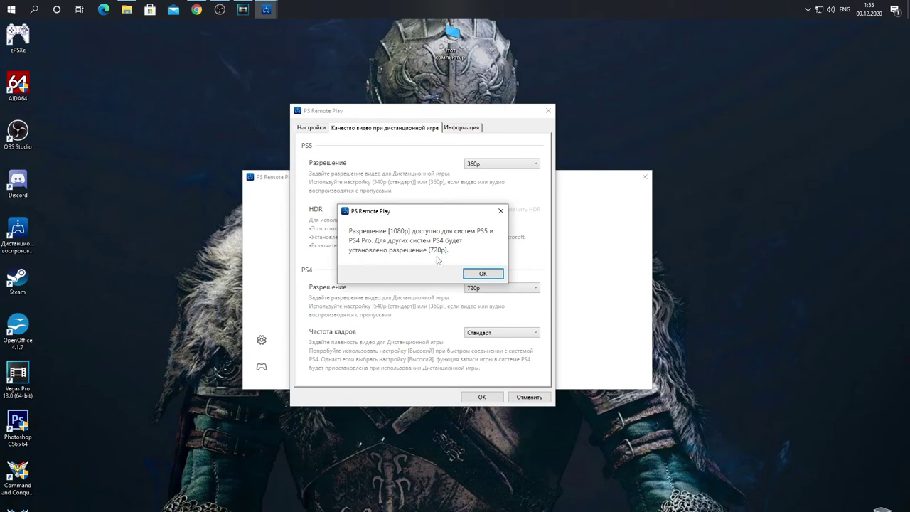
Step: Acknowledge the 1080p support notice and keep the PS4 resolution at 1080p
click(483, 276)
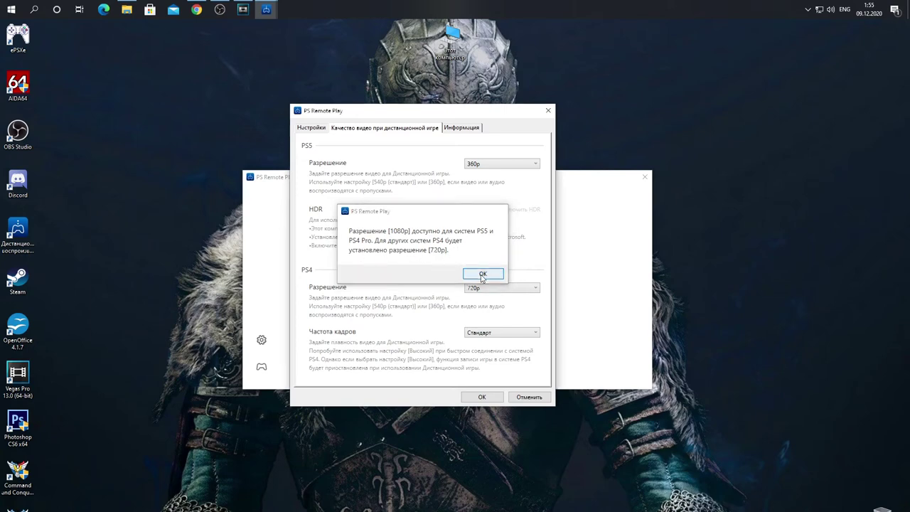
click(536, 290)
click(538, 291)
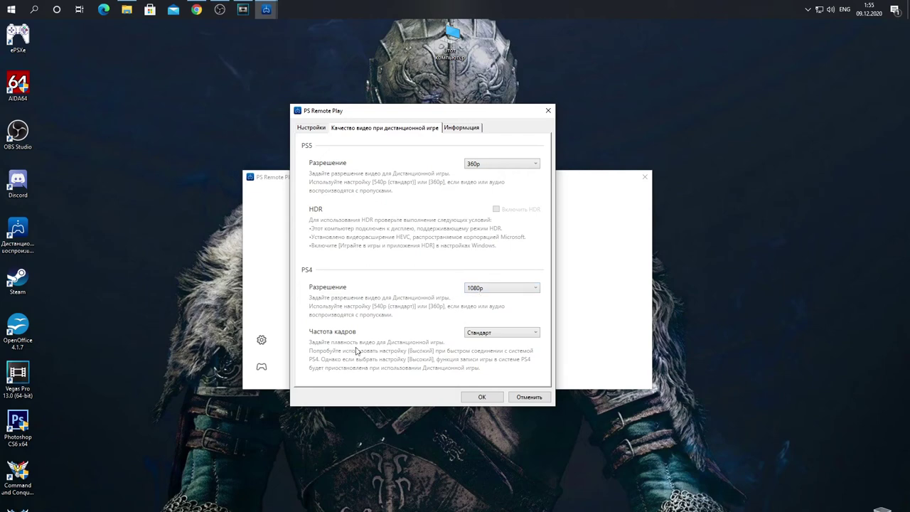
Step: Switch the frame rate to Высокий, then back to Стандарт
click(537, 333)
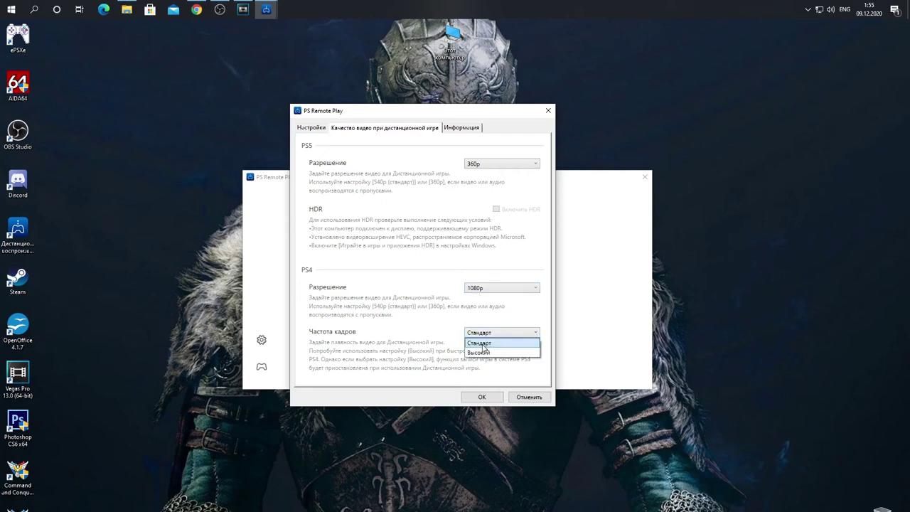
click(493, 344)
click(534, 332)
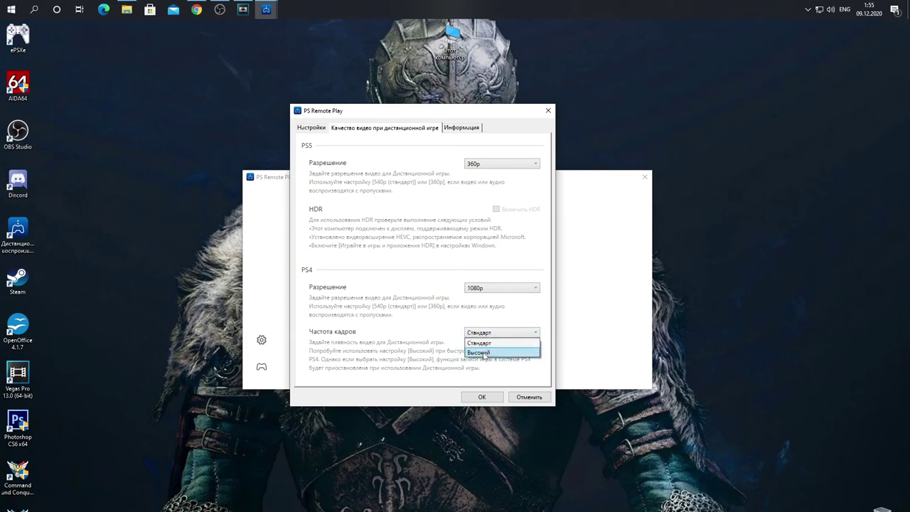
click(484, 352)
click(532, 335)
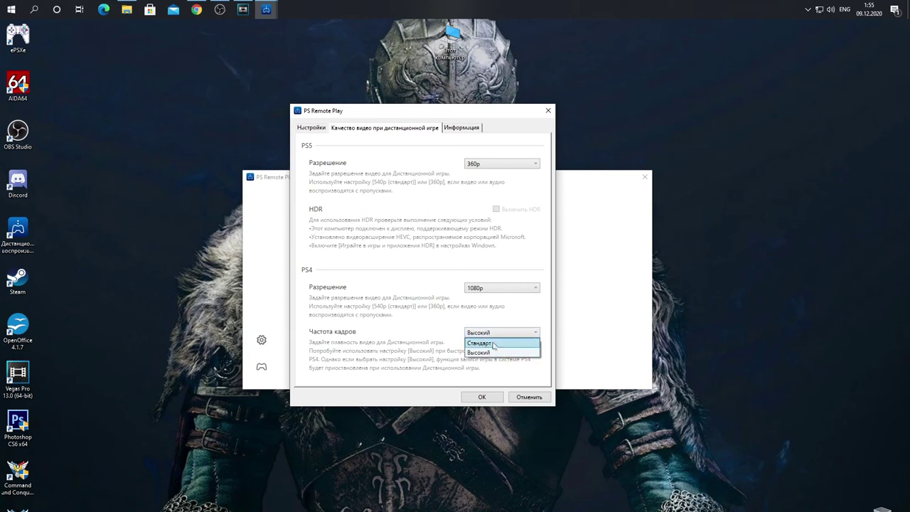
click(488, 347)
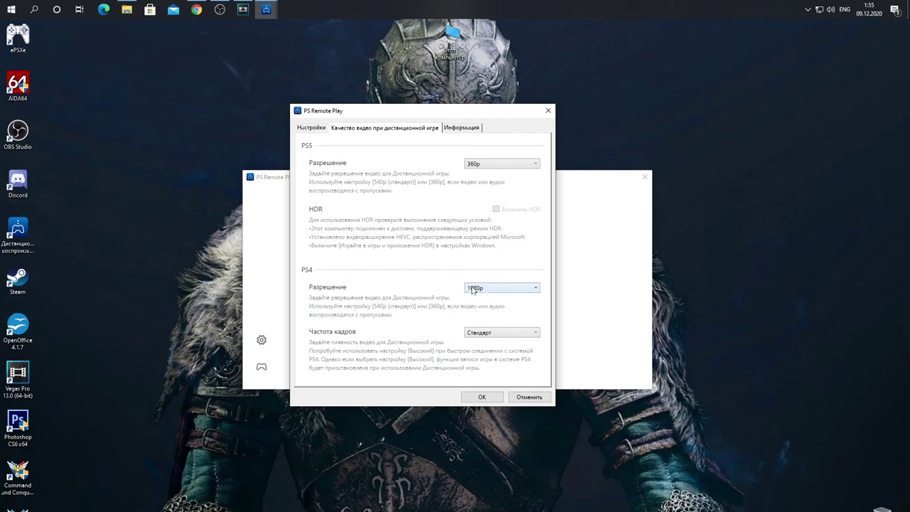
Step: Save the video settings, dismiss the controller notice, and connect to the PS4
click(482, 398)
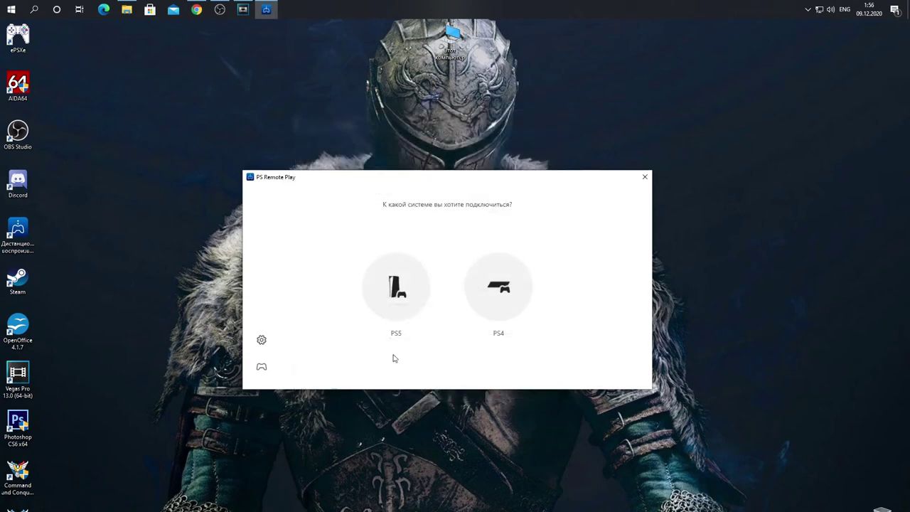
click(261, 366)
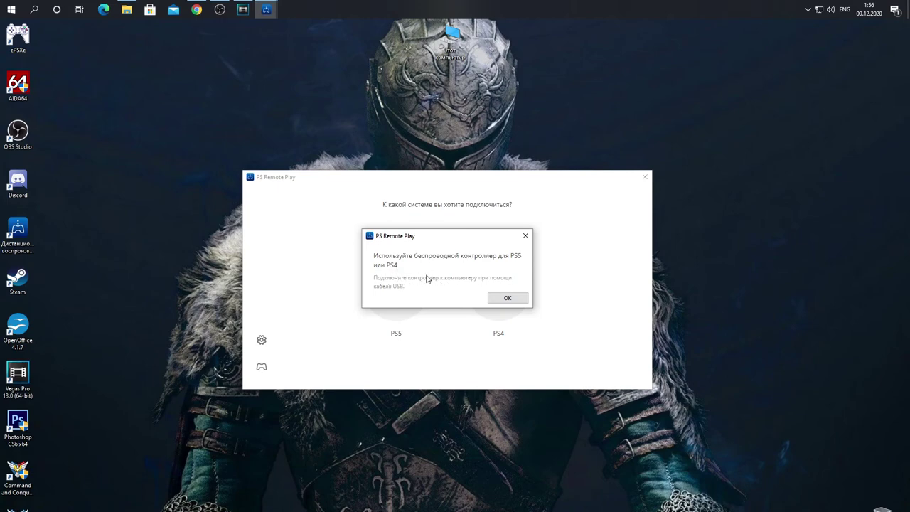
click(507, 299)
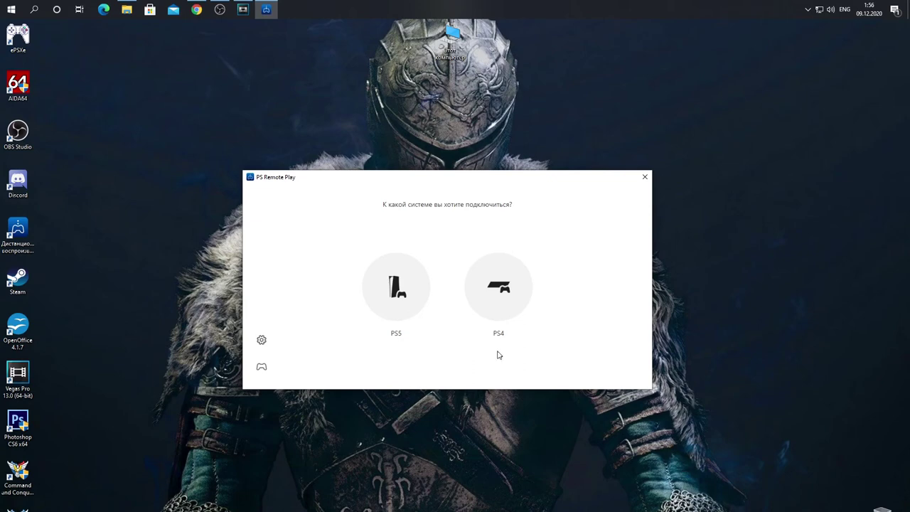
click(501, 291)
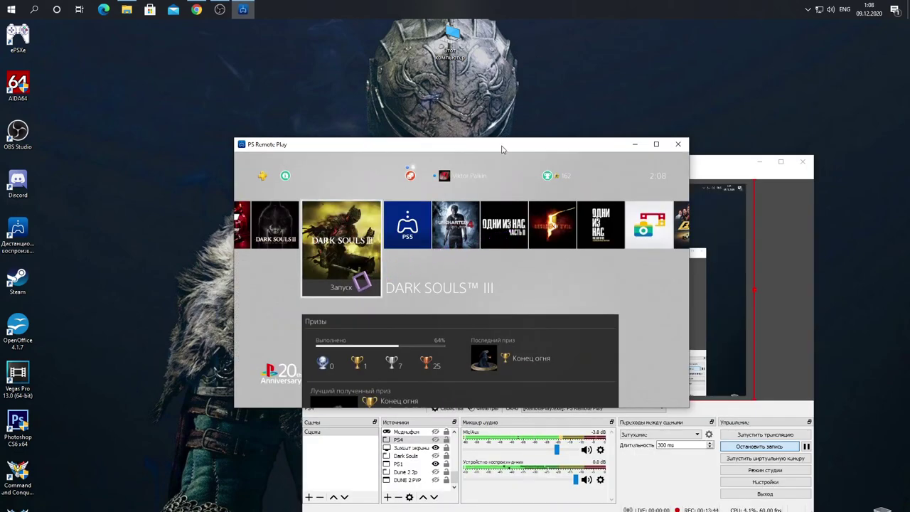
Step: Enlarge the stream to full screen and browse the home tiles and function bar items
click(656, 144)
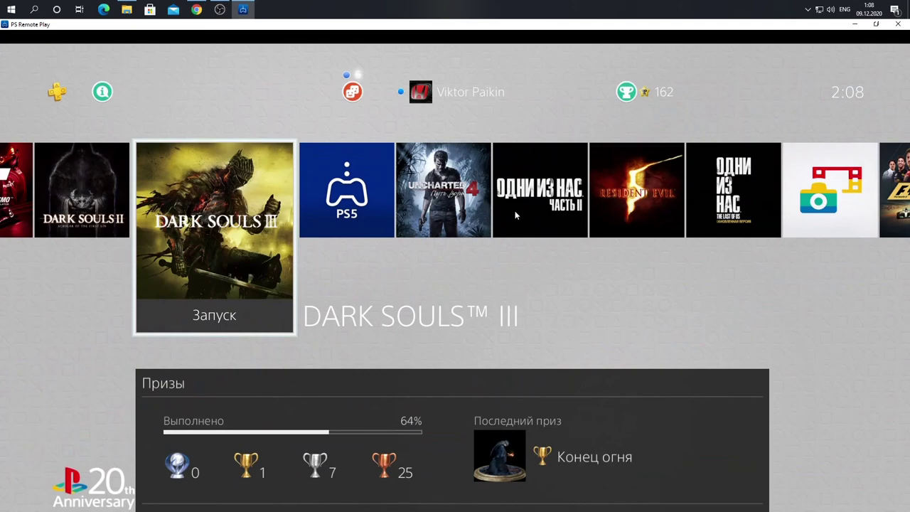
key(Left)
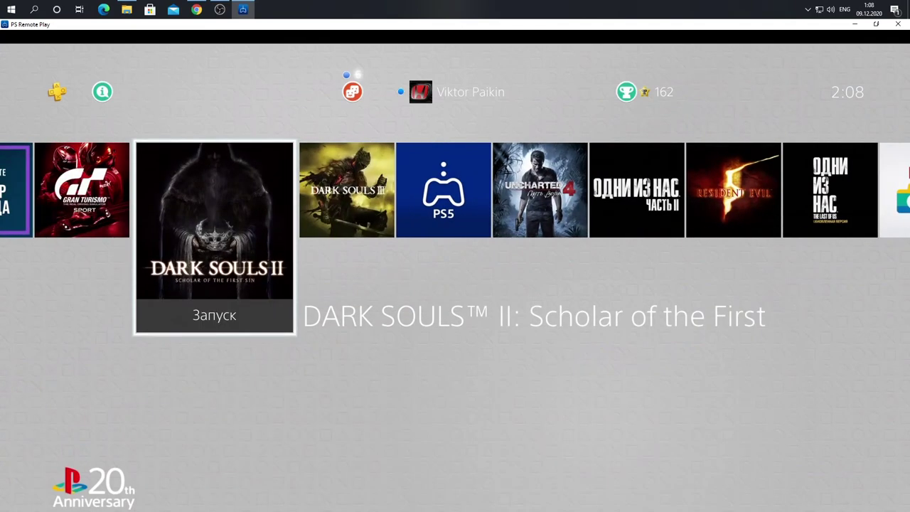
key(Left)
key(Left)
key(Left)
key(Left)
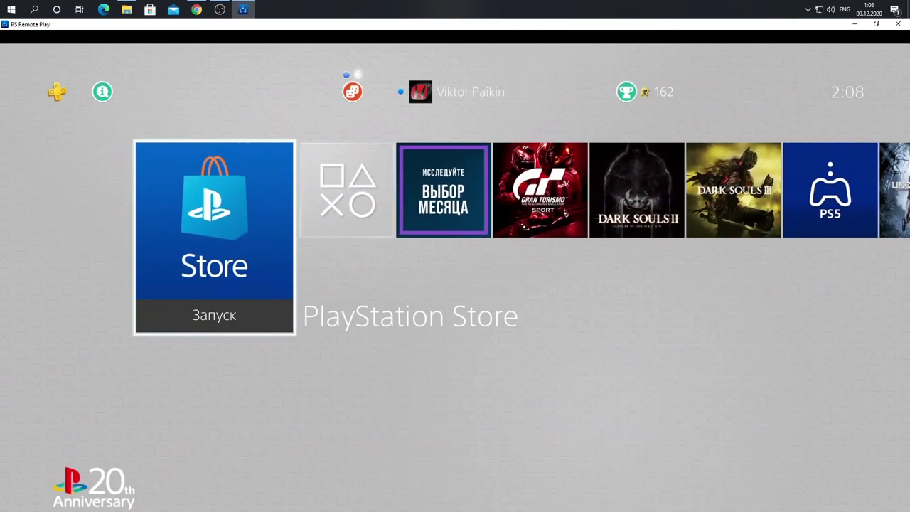
key(Right)
key(Right)
key(Up)
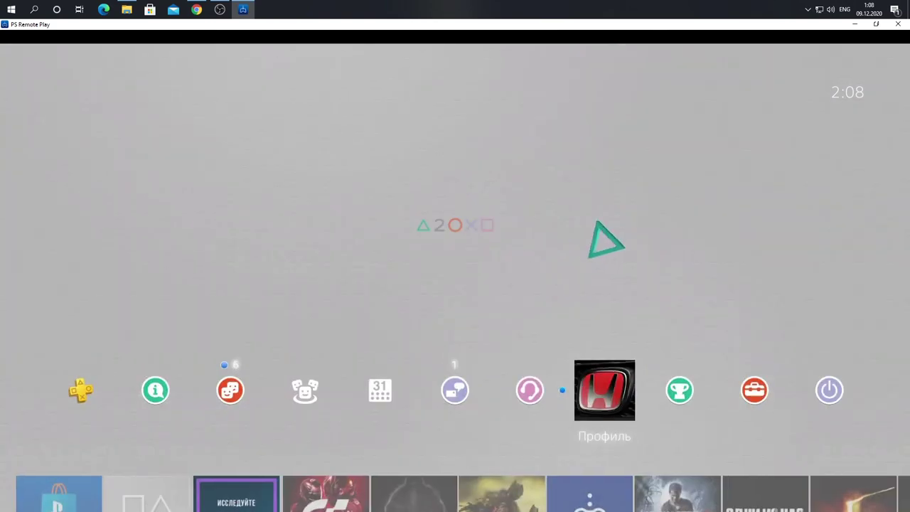
key(Right)
key(Right)
key(Left)
key(Left)
key(Left)
key(Left)
key(Left)
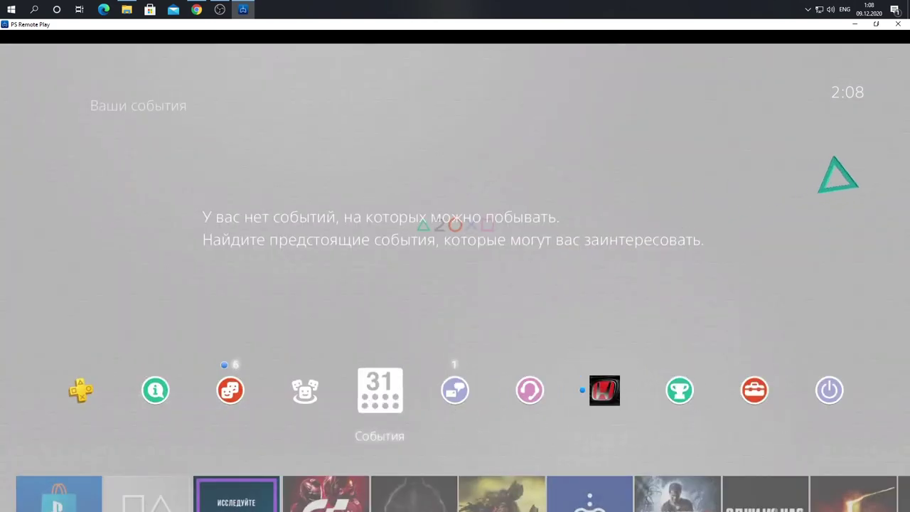
key(Right)
key(Right)
key(Right)
key(Right)
key(Right)
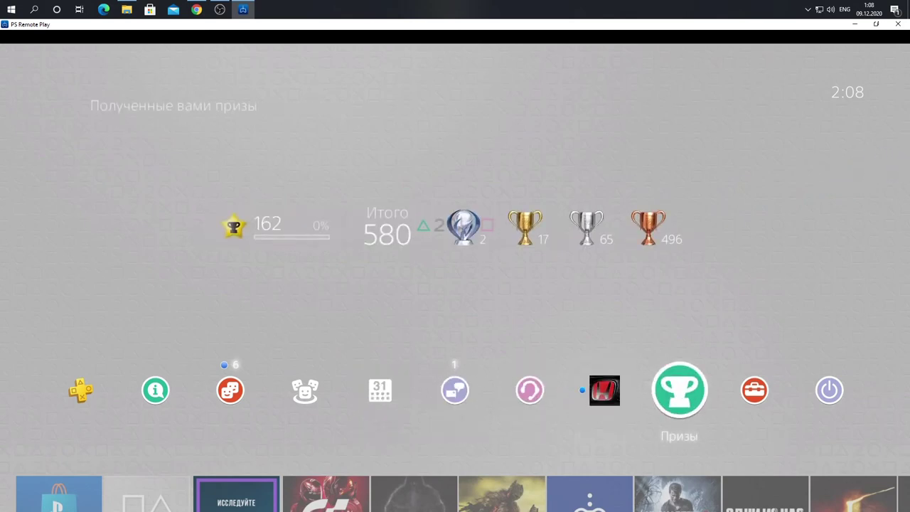
key(Left)
key(Left)
key(Left)
key(Left)
key(Left)
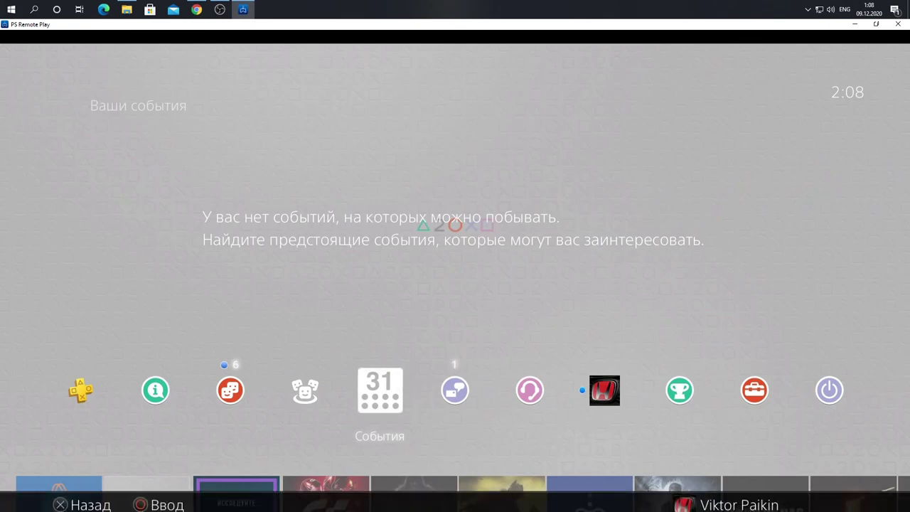
Step: Browse the games row to the Gallery, view the trophy summary, then open Настройки
key(Down)
key(Right)
key(Right)
key(Right)
key(Right)
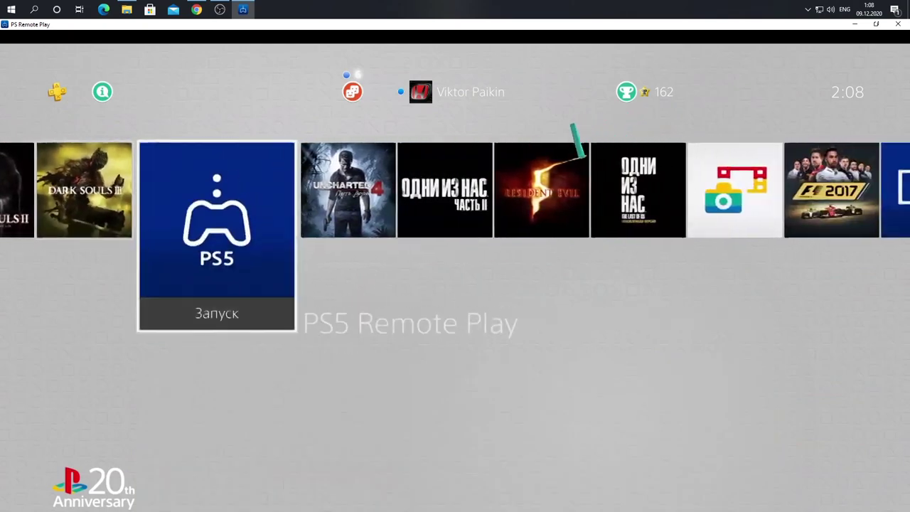
key(Right)
key(Right)
key(Right)
key(Right)
key(Right)
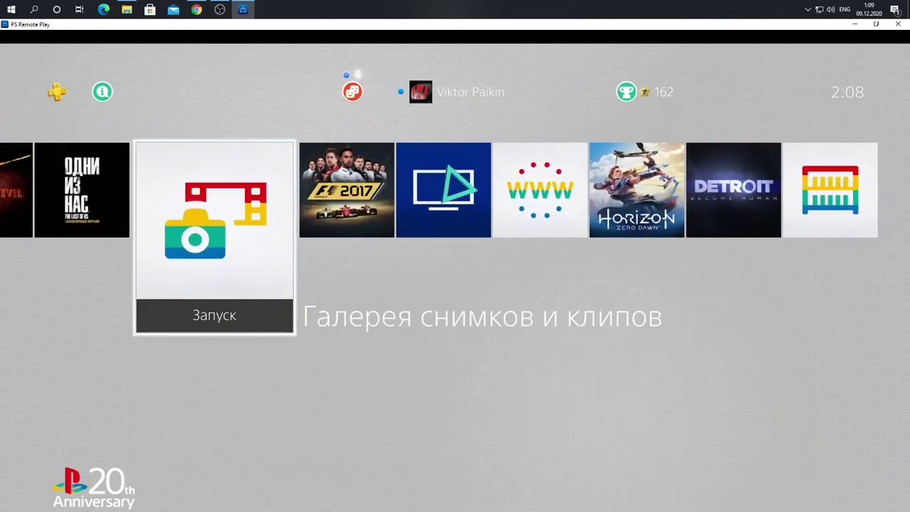
key(Right)
key(Right)
key(Right)
key(Up)
key(Right)
key(Right)
key(Right)
key(Right)
key(Right)
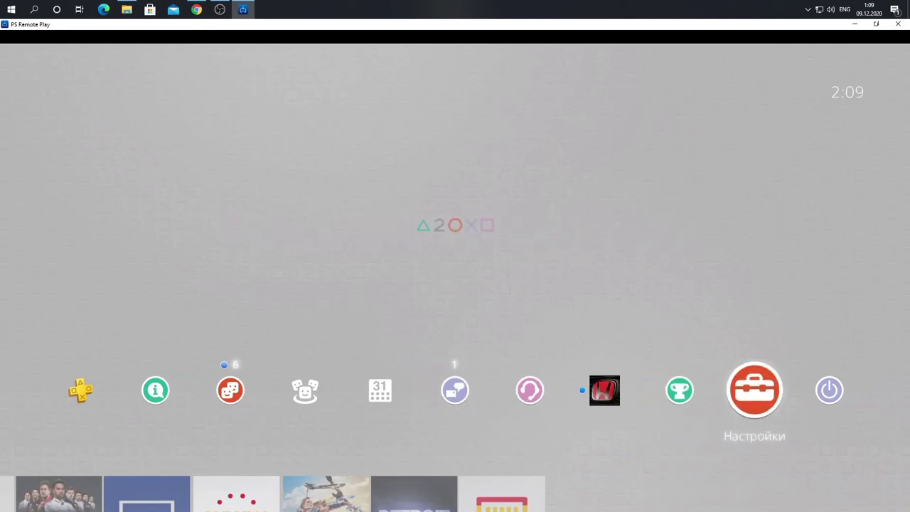
key(Left)
key(Left)
key(Right)
key(Right)
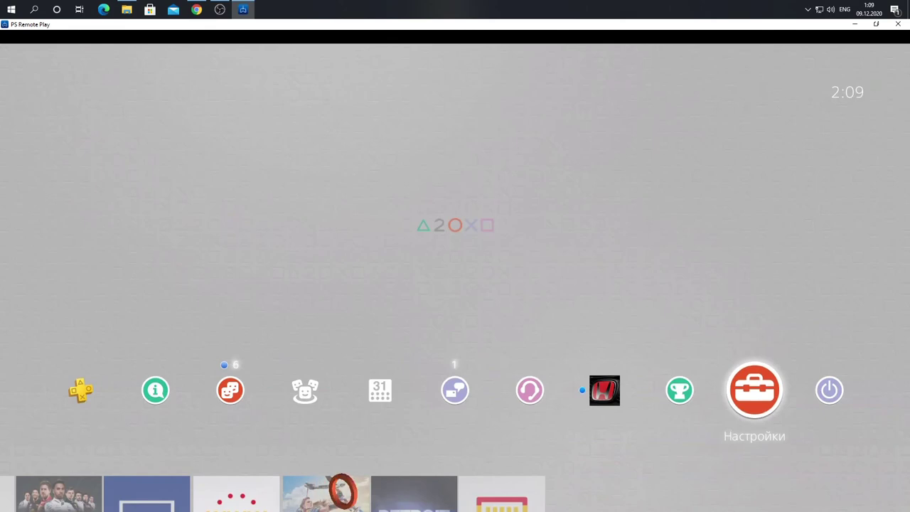
key(Left)
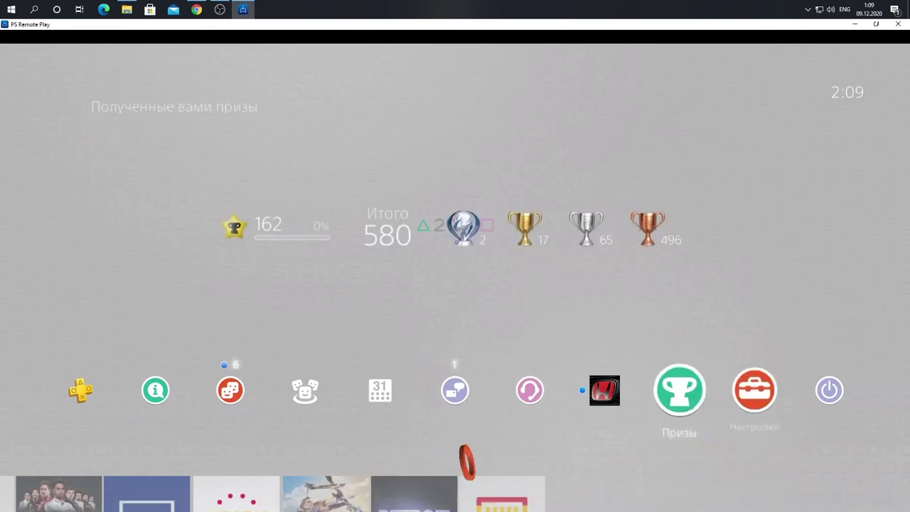
key(Right)
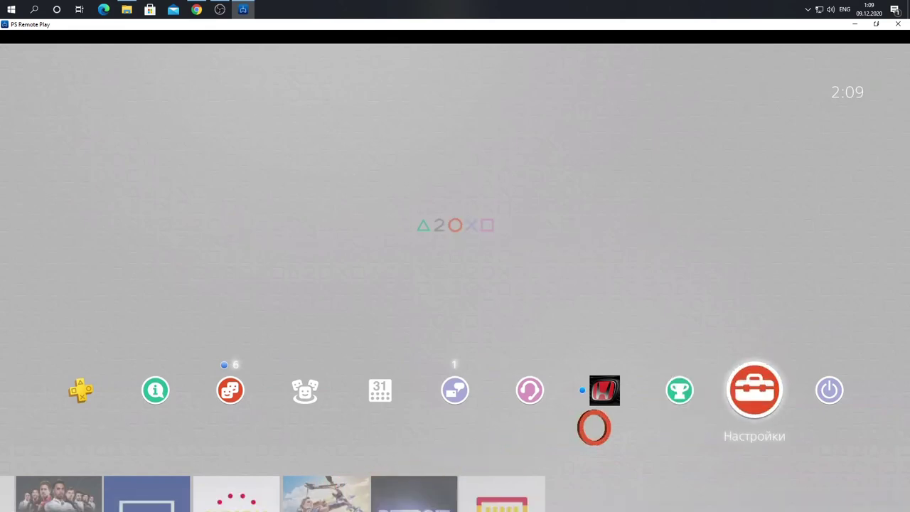
key(Return)
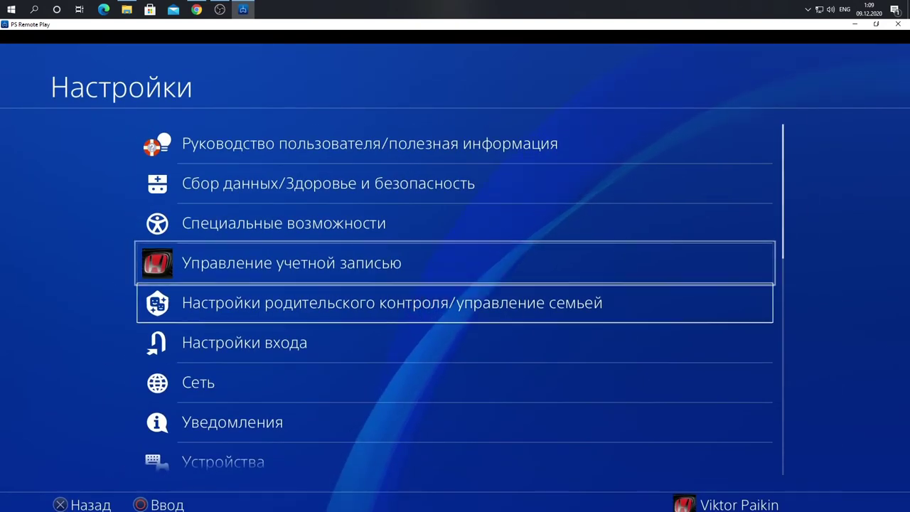
Step: Scroll through the Настройки list, then leave Settings for the home screen
key(Down)
key(Down)
key(Down)
key(Down)
key(Down)
key(Down)
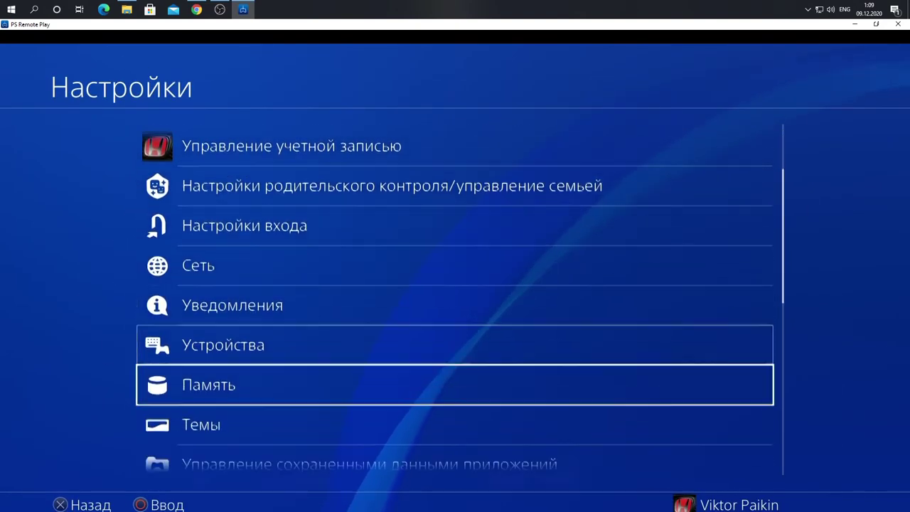
key(Down)
key(Up)
key(Up)
key(Up)
key(Up)
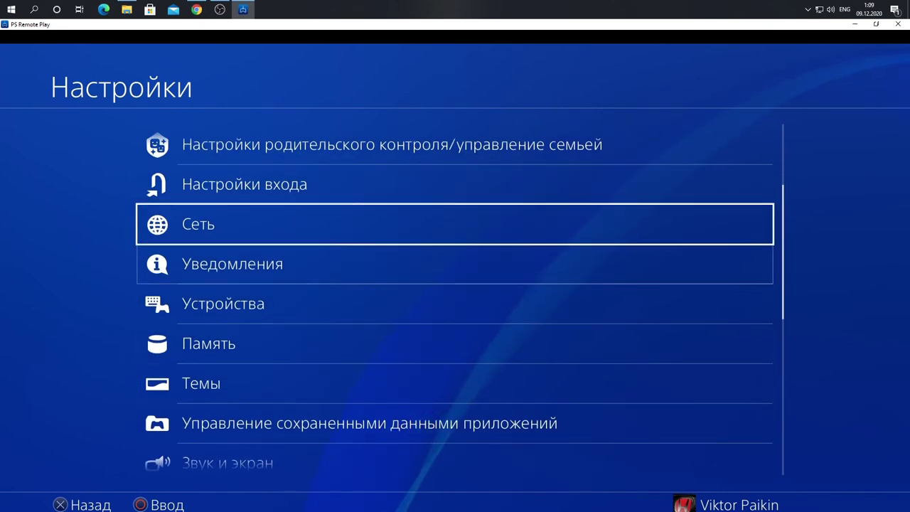
key(Up)
key(Up)
key(Up)
key(Up)
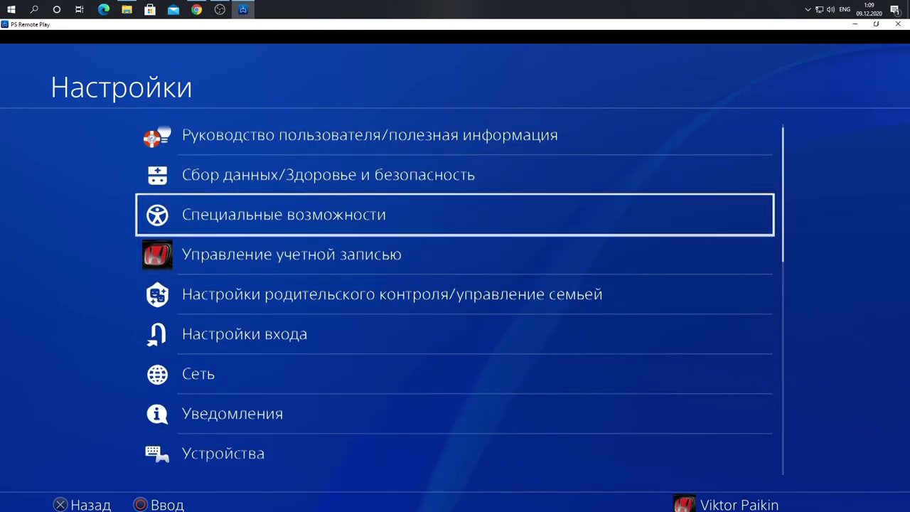
key(Up)
key(Up)
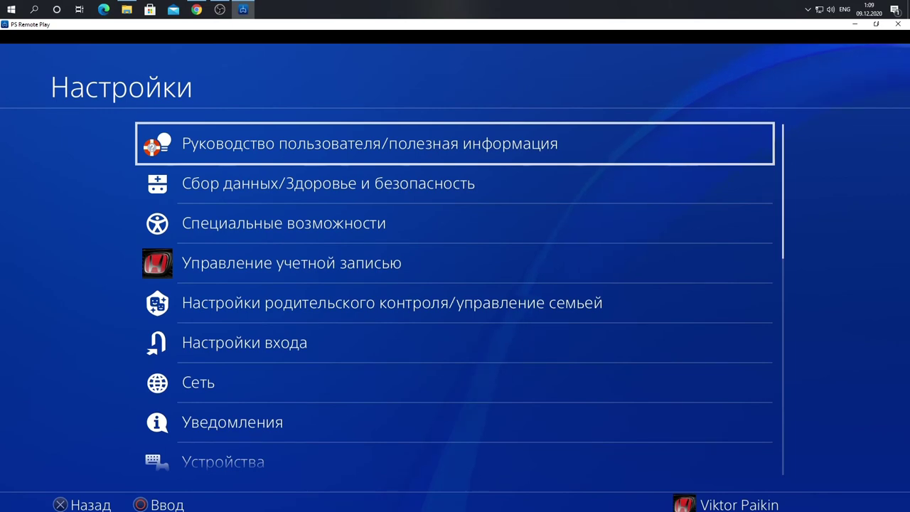
key(Return)
Step: Move down to the games row and left past Выбор месяца to PlayStation Store
key(Left)
key(Left)
key(Left)
key(Left)
key(Left)
key(Left)
key(Left)
key(Down)
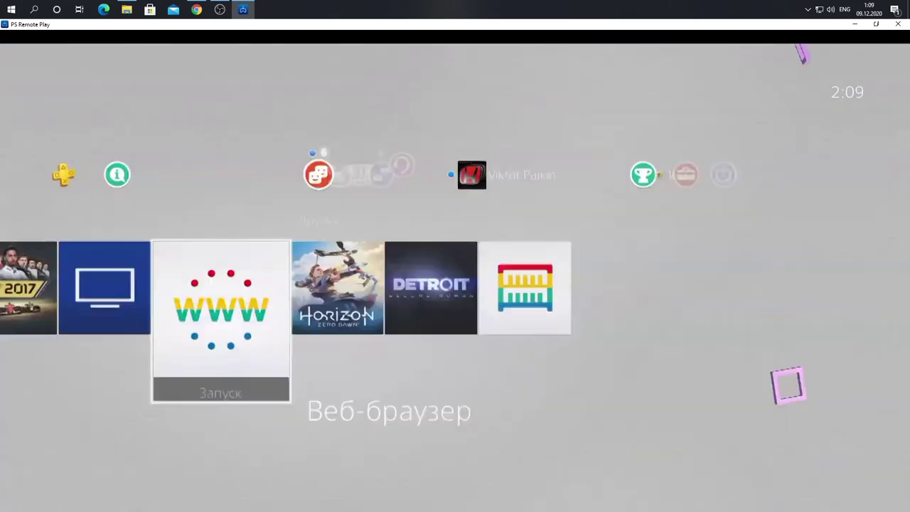
key(Left)
key(Left)
key(Left)
key(Left)
key(Left)
key(Left)
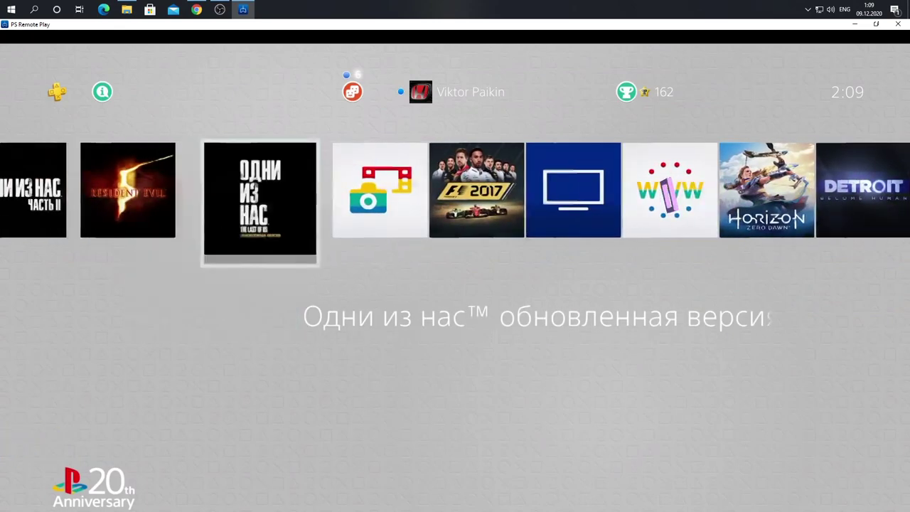
key(Left)
key(Left)
key(Left)
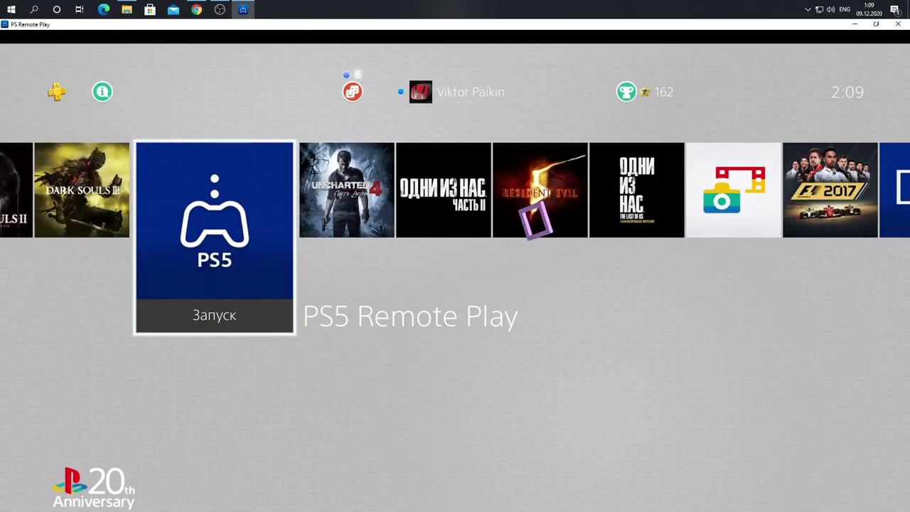
key(Left)
key(Left)
key(Left)
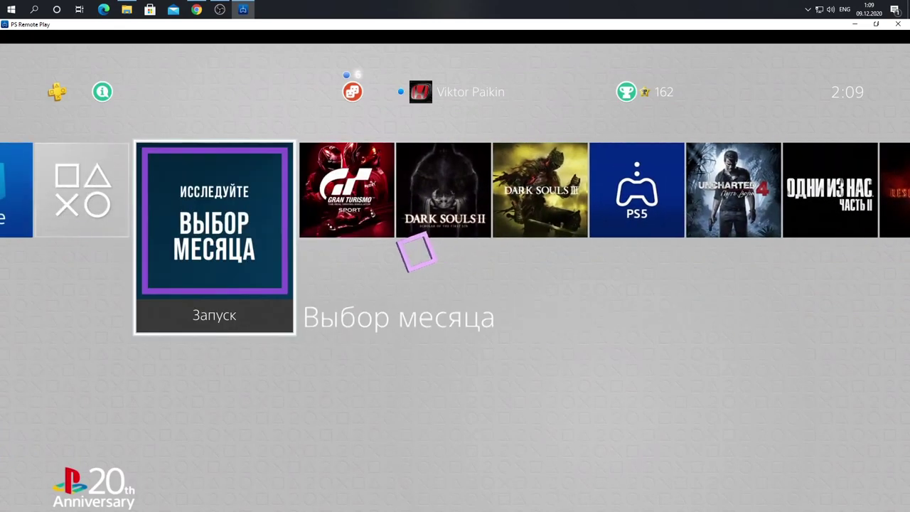
key(Left)
key(Left)
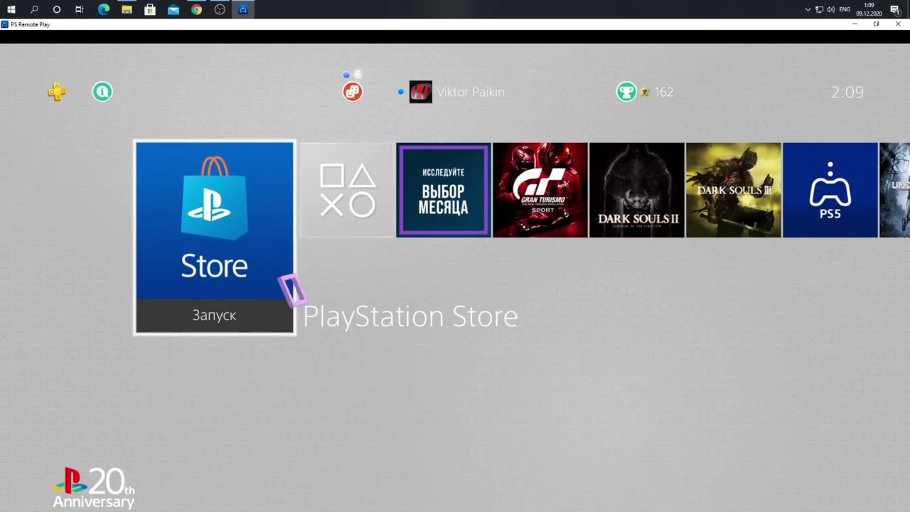
Step: Bring up the online friends list, glance at Events, and return to Друзья
key(Up)
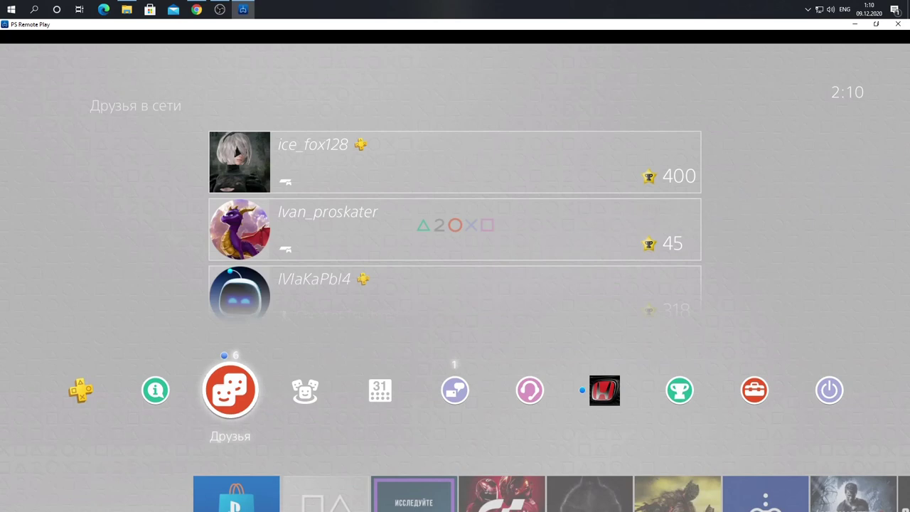
key(Right)
key(Right)
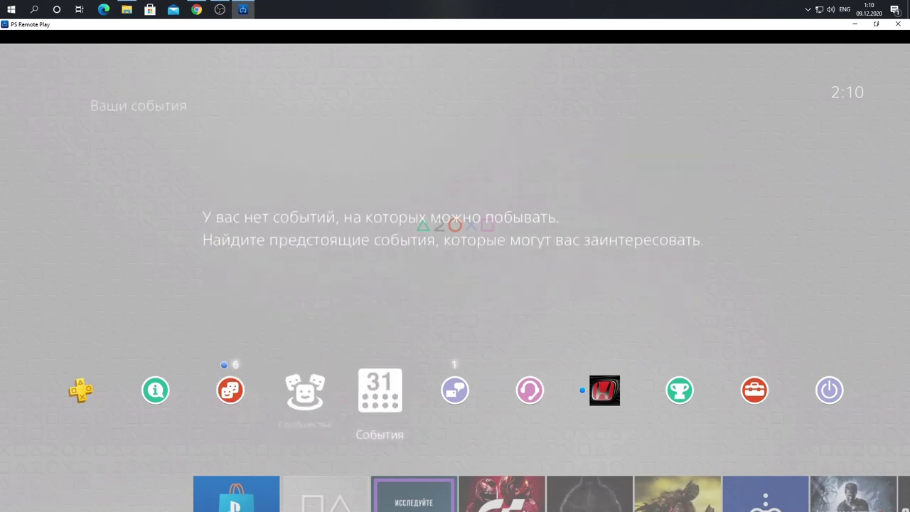
key(Left)
key(Left)
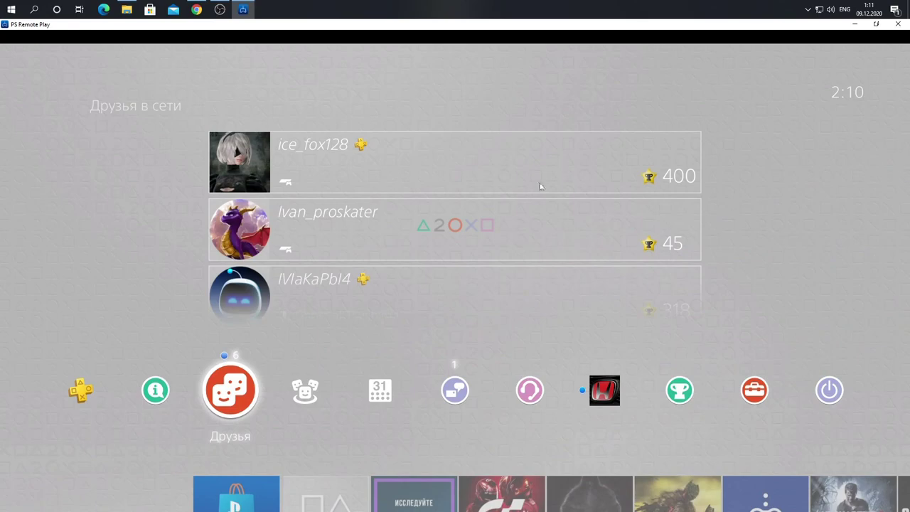
Step: Take the Remote Play window out of full screen and reposition it on the desktop
click(875, 24)
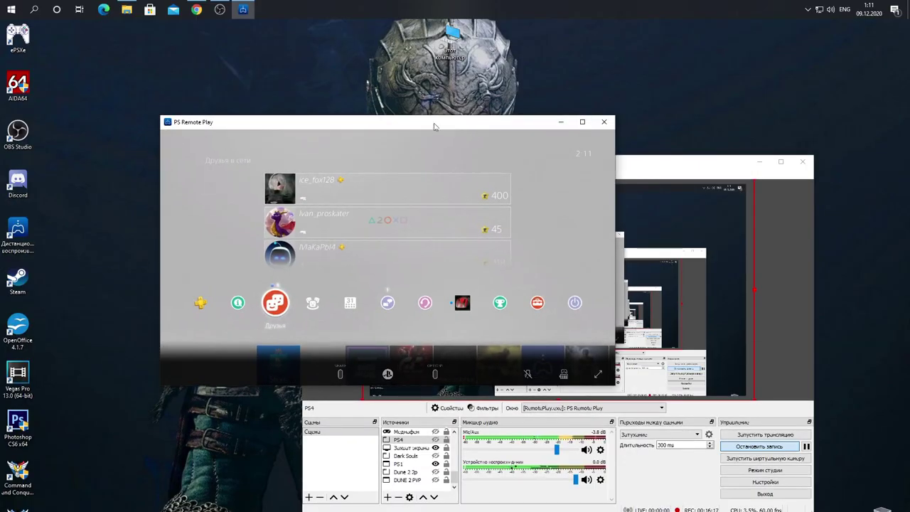
drag(434, 128, 429, 153)
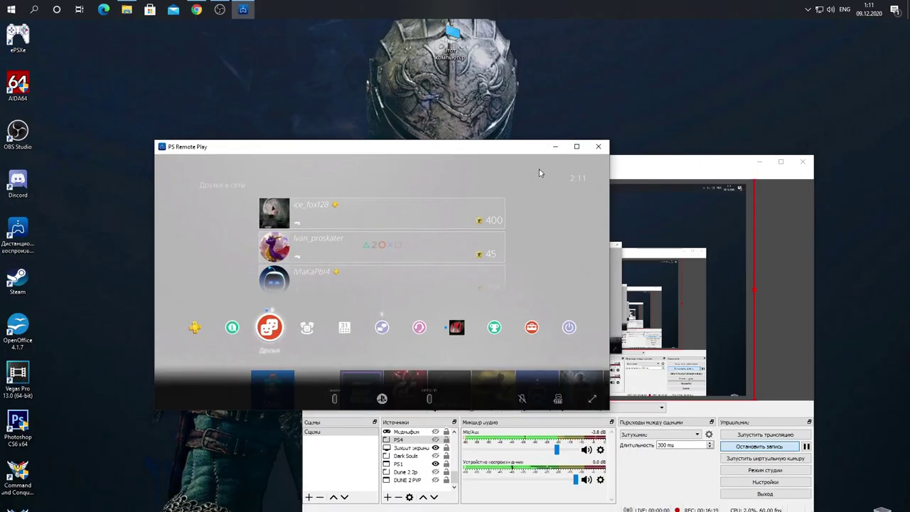
drag(505, 150, 510, 146)
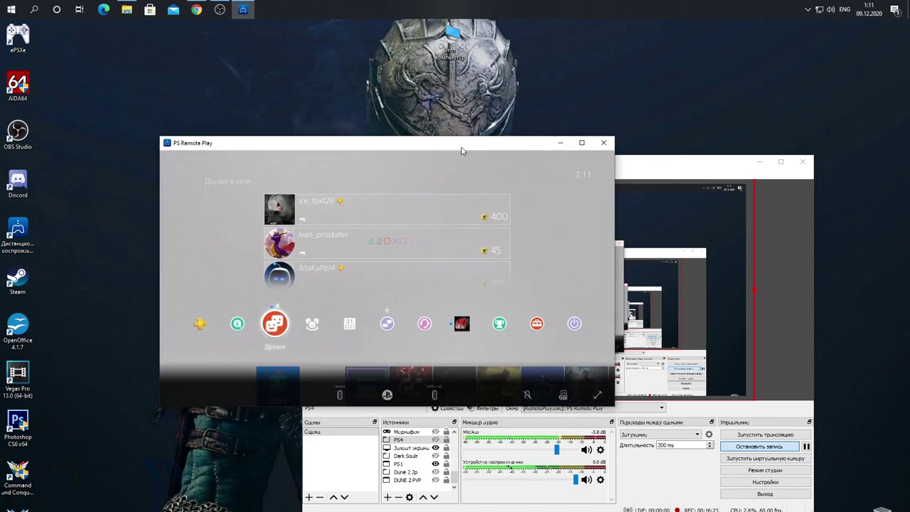
drag(461, 147, 460, 143)
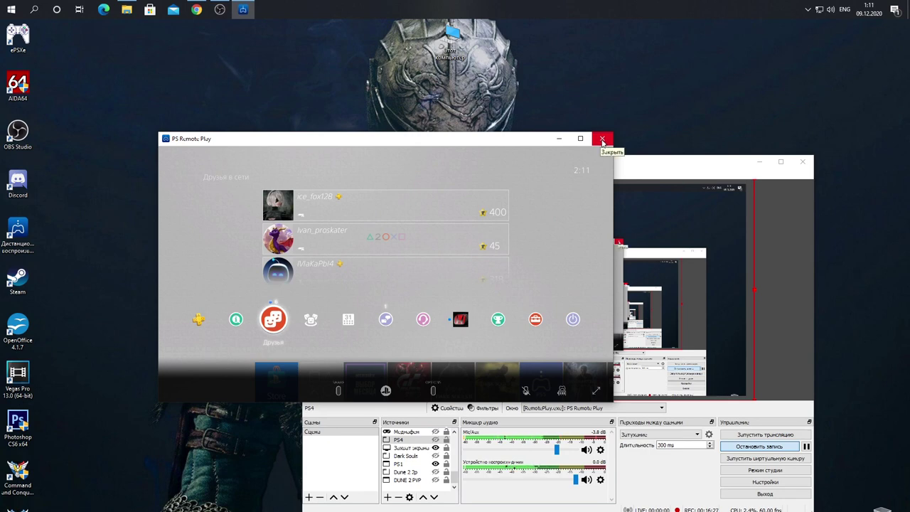
Step: End the session with 'Переключение консоли в режим покоя' ticked so the PS4 enters rest mode
click(602, 140)
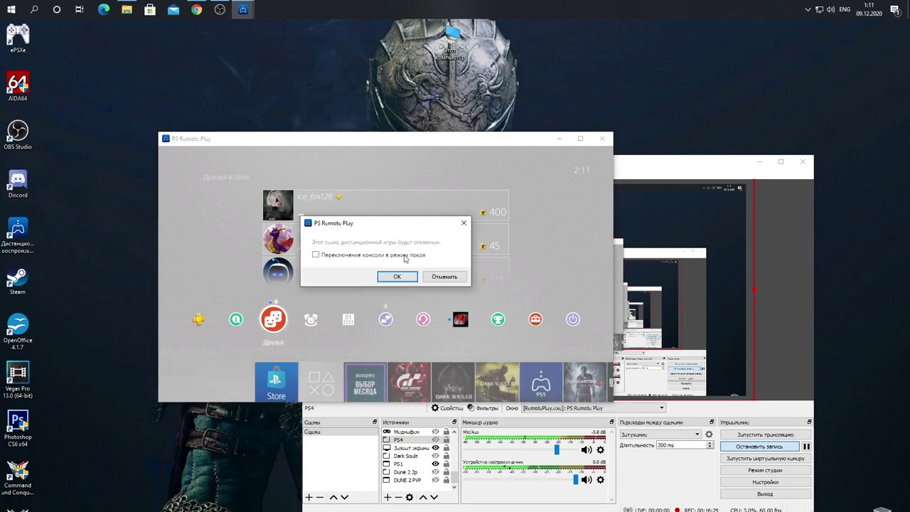
click(759, 161)
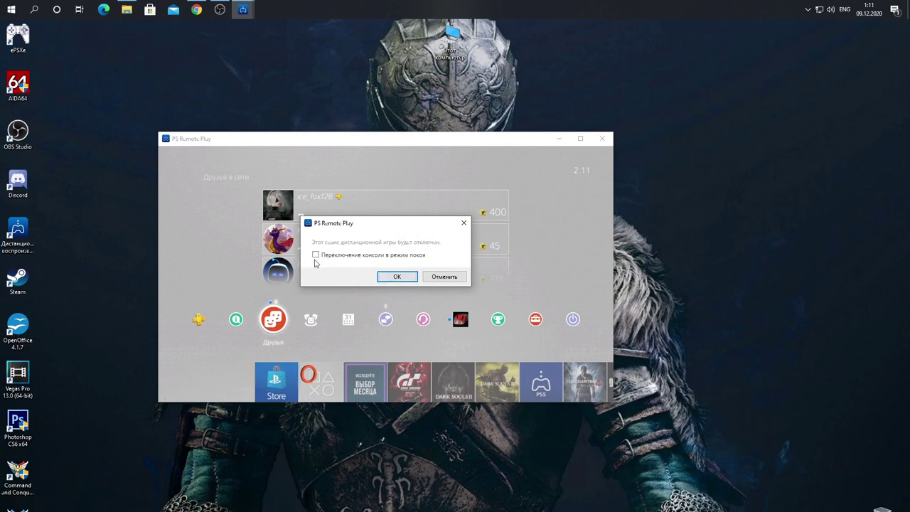
click(317, 256)
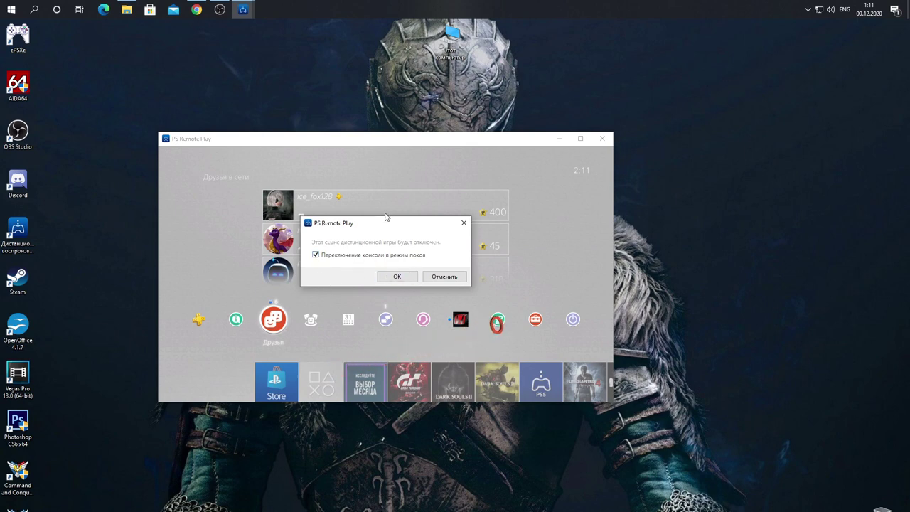
drag(382, 228, 369, 209)
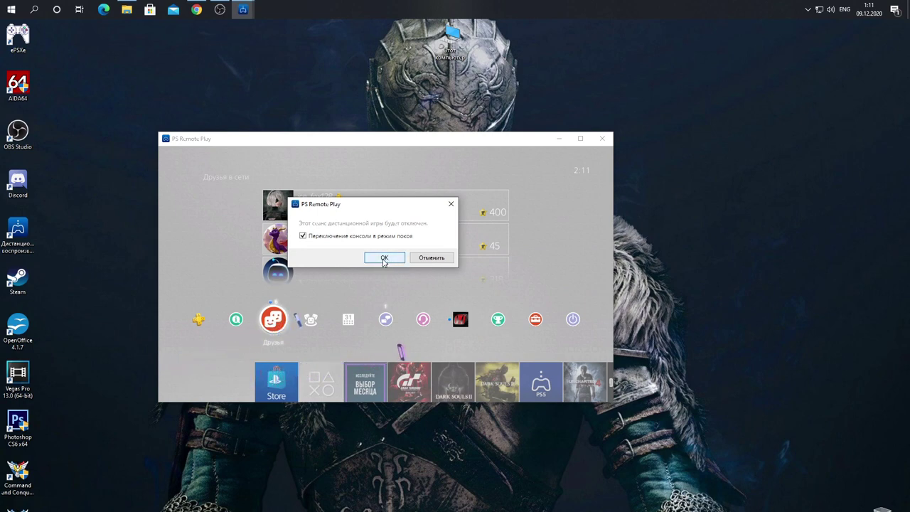
click(383, 259)
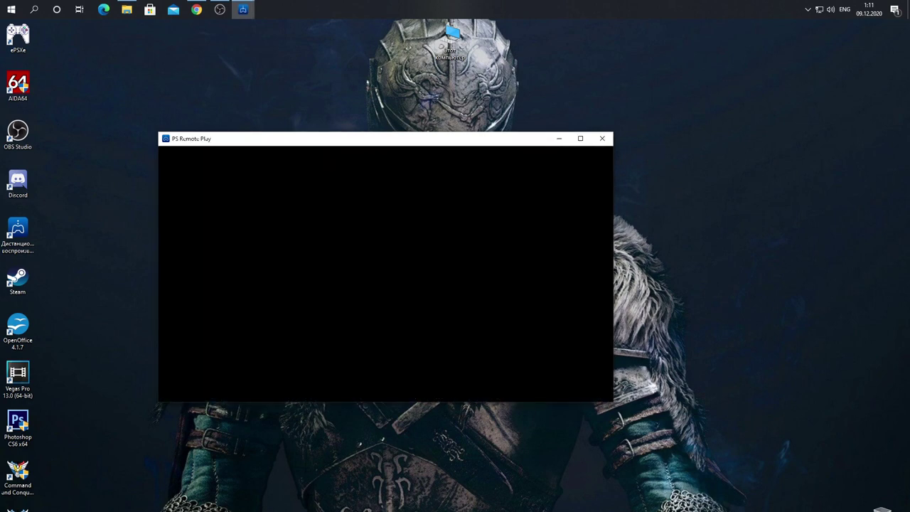